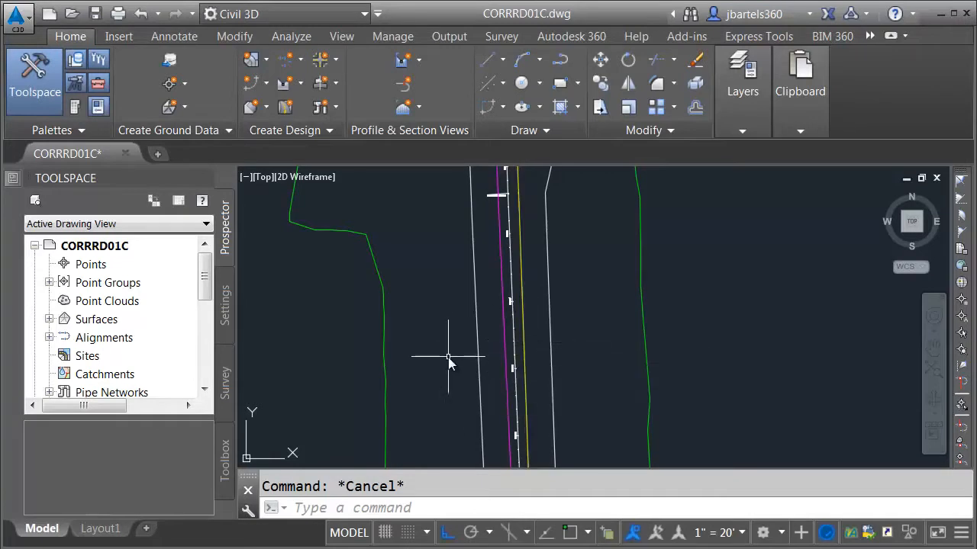
{"action": "left_click_drag", "start_coordinate": [203, 274], "coordinate": [204, 348]}
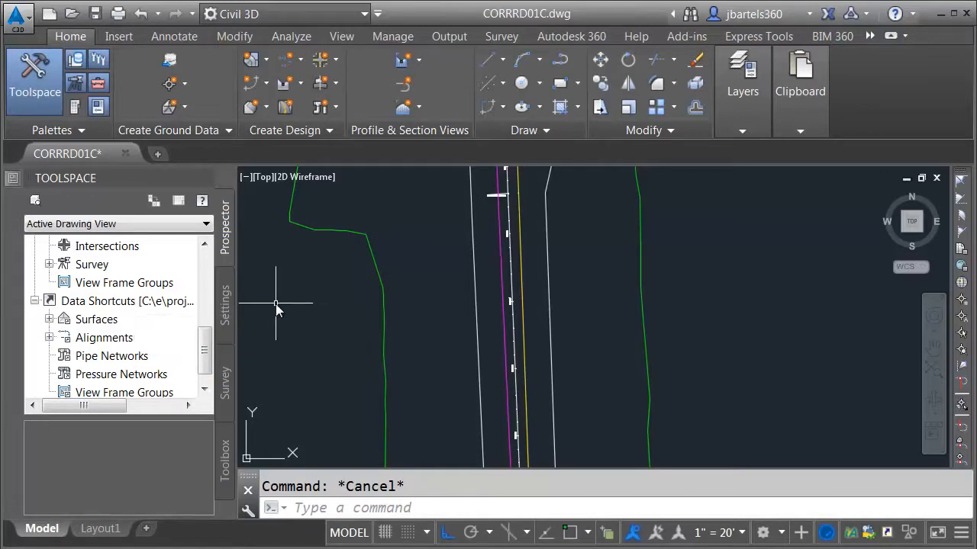
{"action": "left_click", "coordinate": [392, 42]}
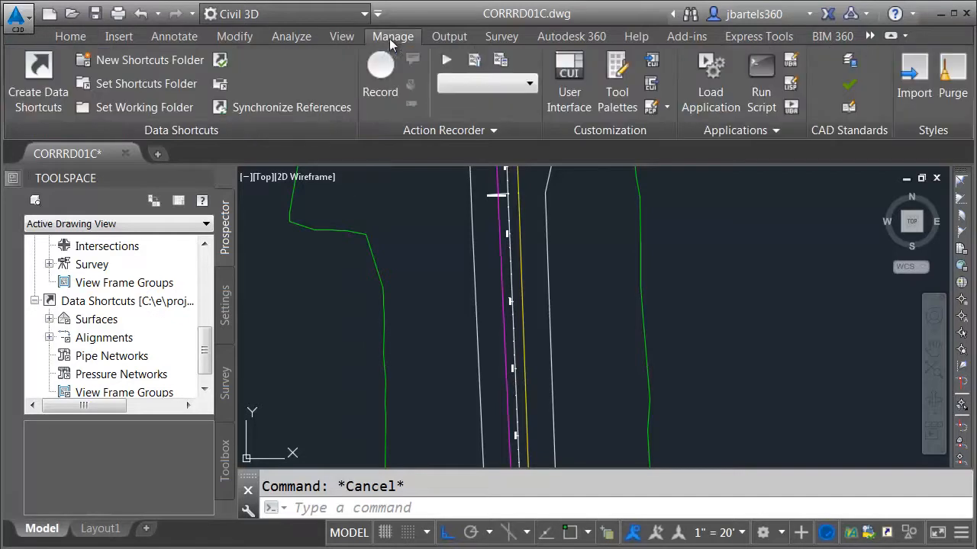
{"action": "left_click", "coordinate": [142, 109]}
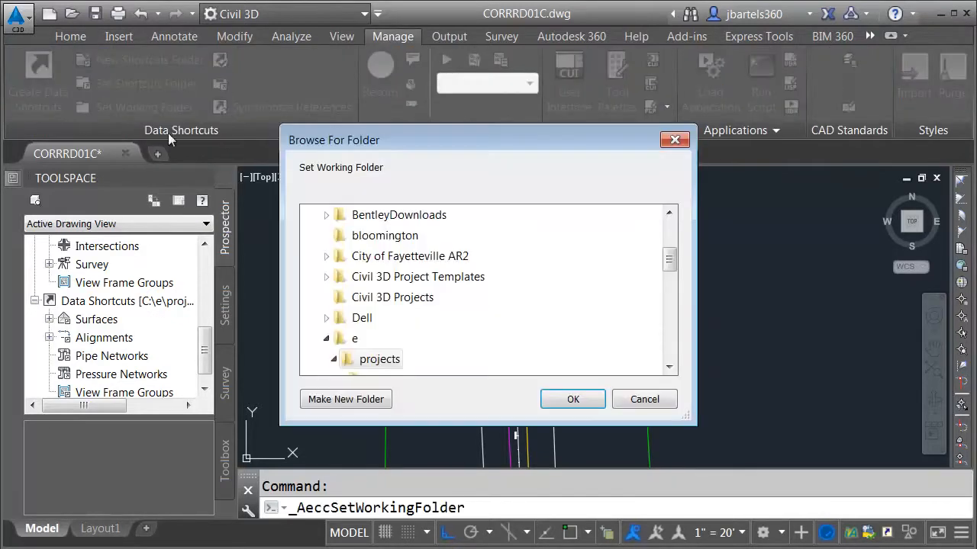
{"action": "scroll", "coordinate": [668, 257], "scroll_direction": "up", "scroll_amount": 1}
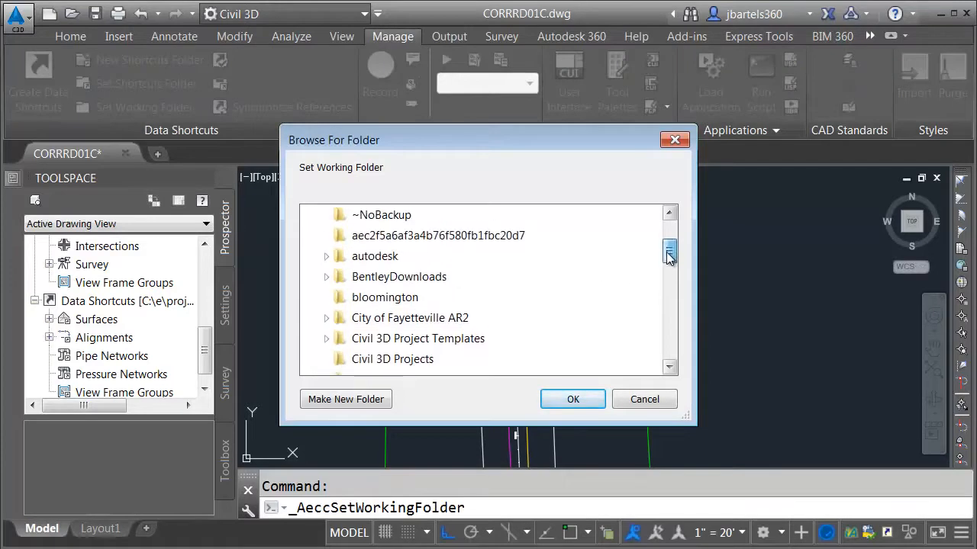
{"action": "scroll", "coordinate": [668, 257], "scroll_direction": "up", "scroll_amount": 1}
{"action": "left_click_drag", "start_coordinate": [669, 243], "coordinate": [669, 265]}
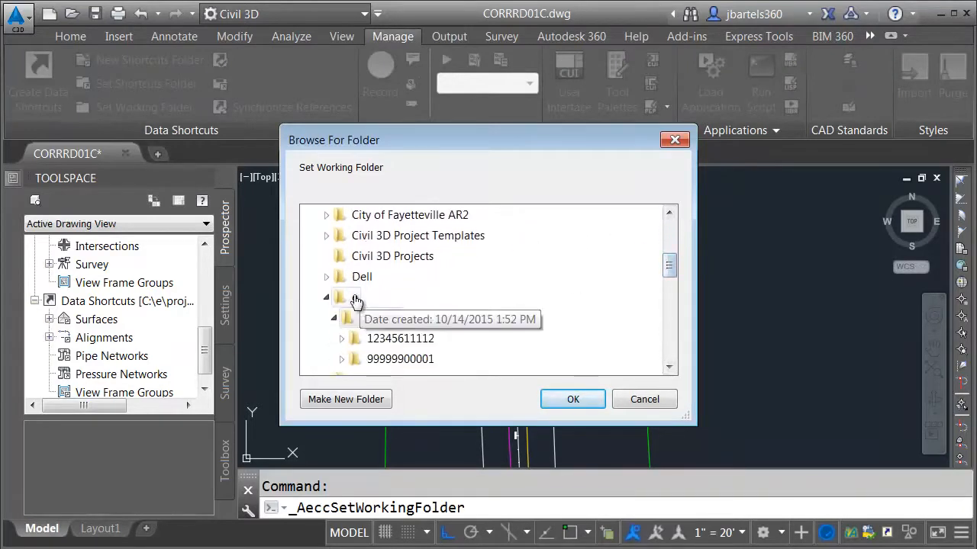
{"action": "left_click", "coordinate": [355, 320]}
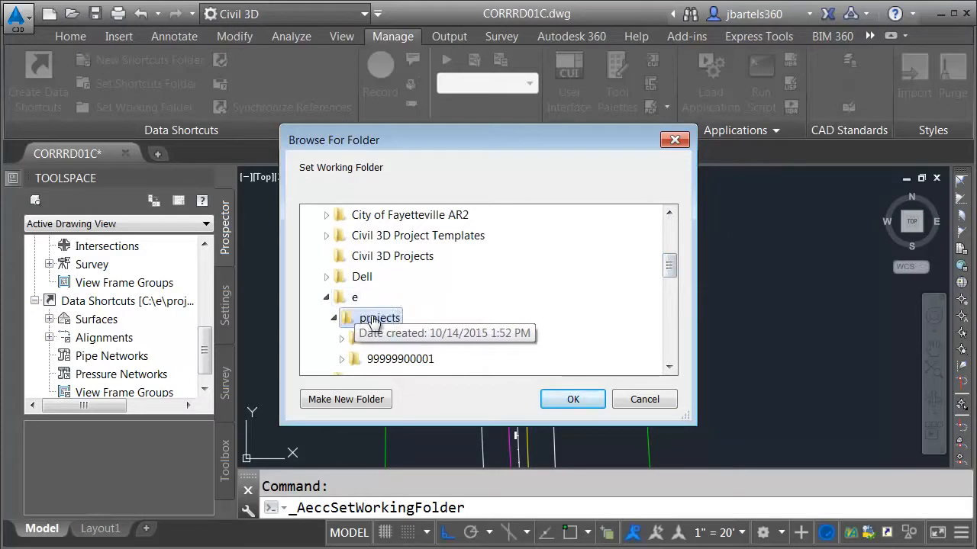
{"action": "left_click_drag", "start_coordinate": [669, 268], "coordinate": [669, 270]}
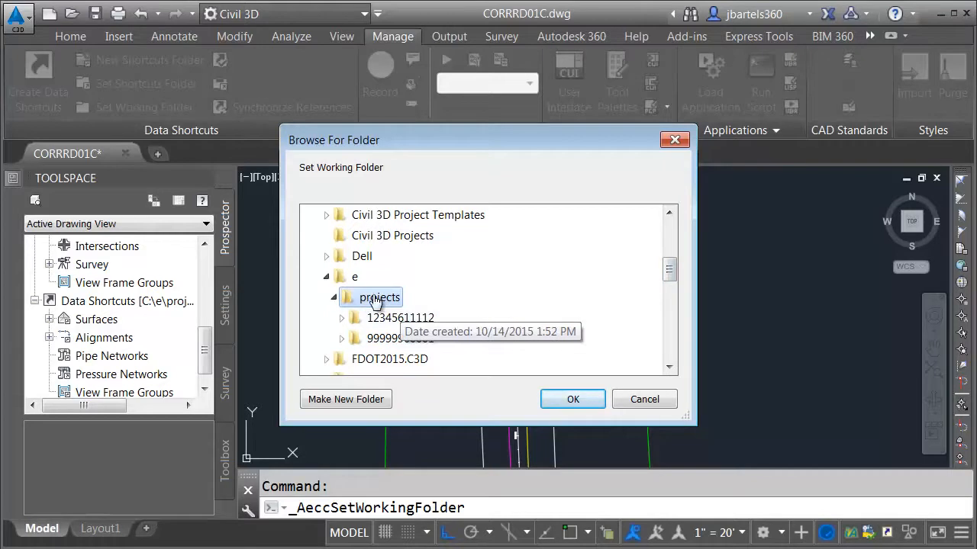
{"action": "left_click", "coordinate": [571, 399]}
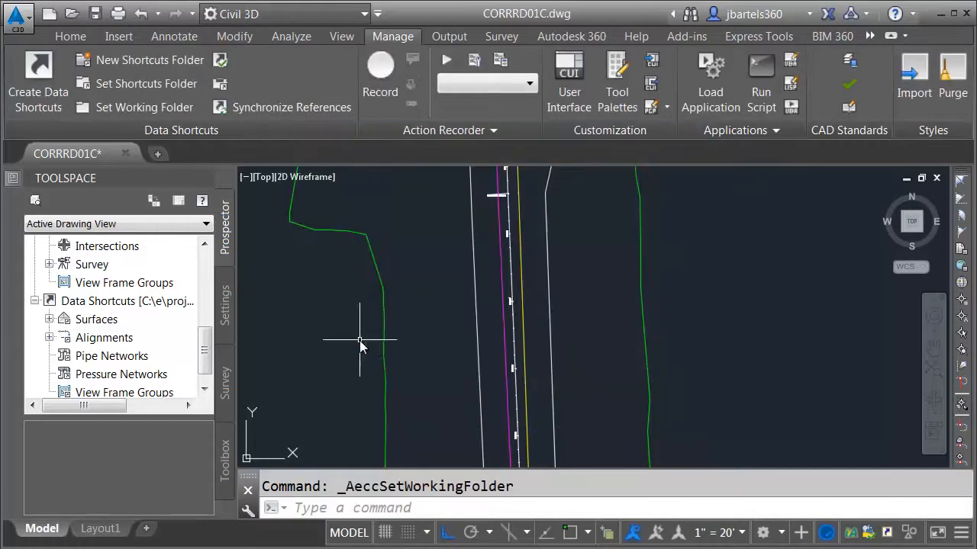
{"action": "left_click", "coordinate": [129, 83]}
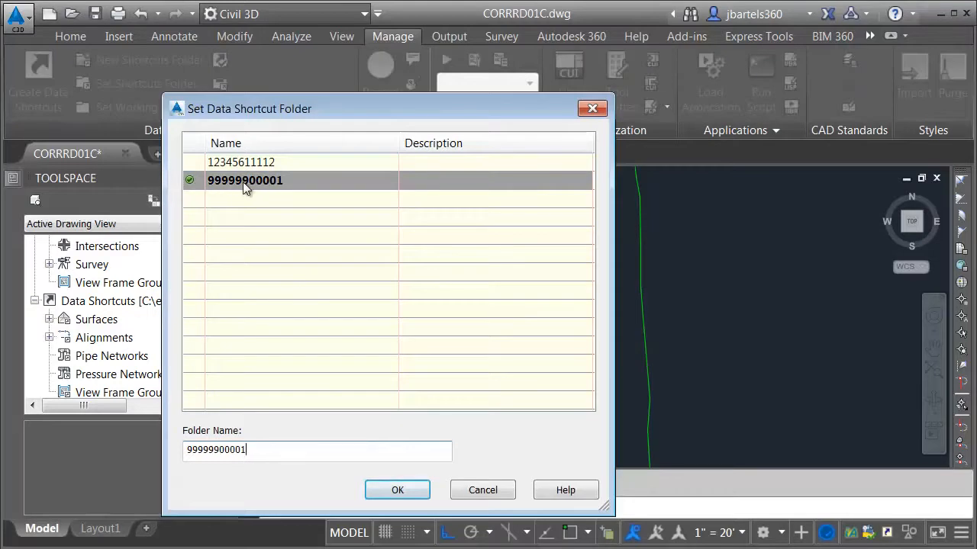
{"action": "left_click", "coordinate": [393, 490]}
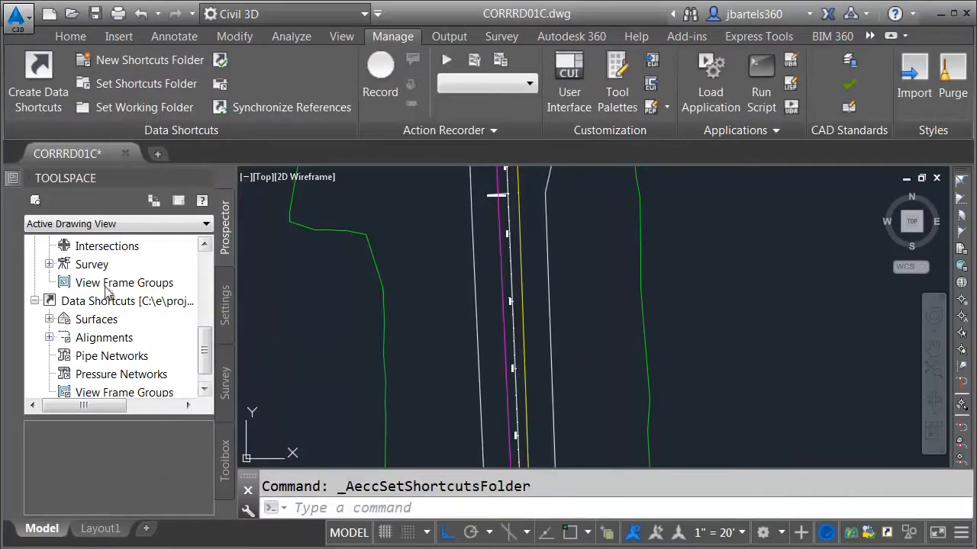
- Create a reference to the centerline alignment North_Median_ LT-SR7_From_Homedepot_toPembroke using the FDOT Median Edge style and a chosen label set
{"action": "left_click", "coordinate": [49, 338]}
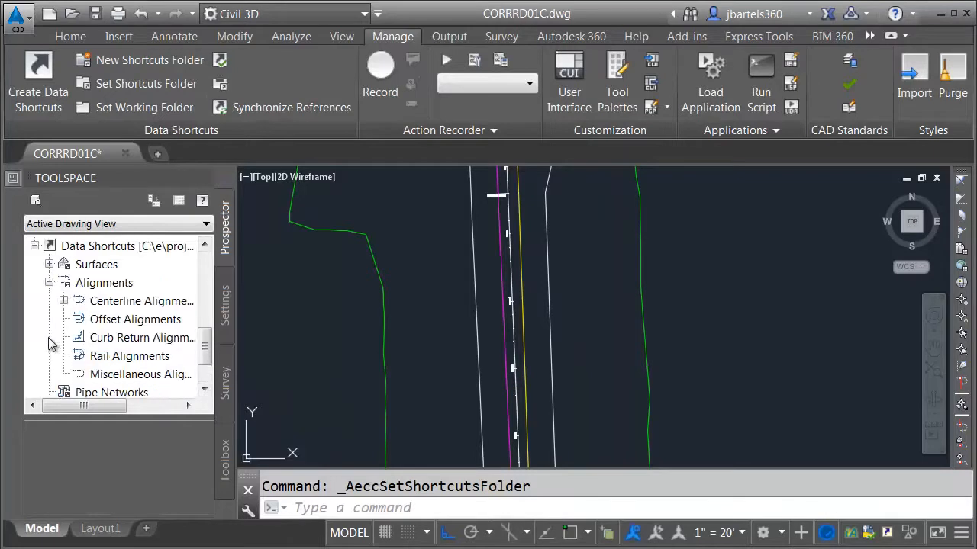
{"action": "left_click", "coordinate": [64, 301]}
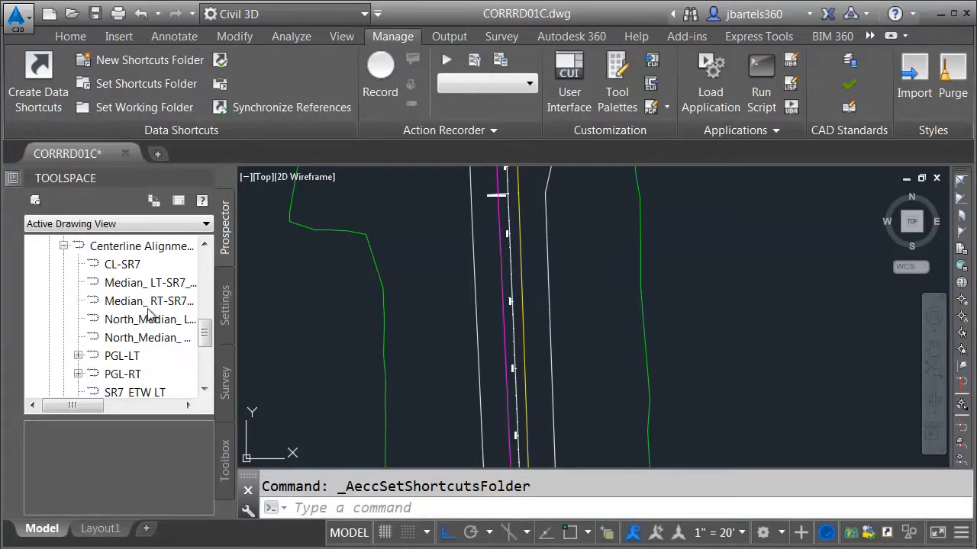
{"action": "left_click_drag", "start_coordinate": [236, 314], "coordinate": [319, 316]}
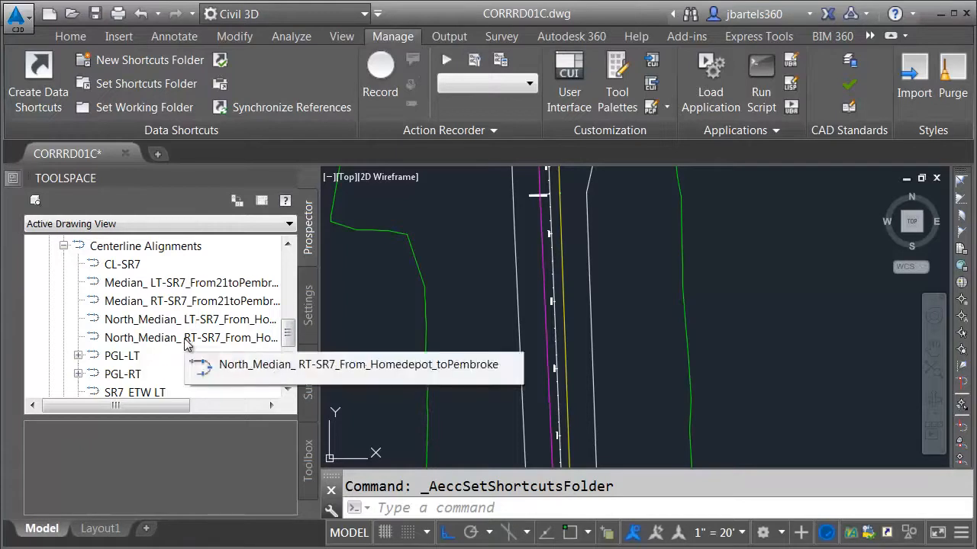
{"action": "right_click", "coordinate": [151, 321]}
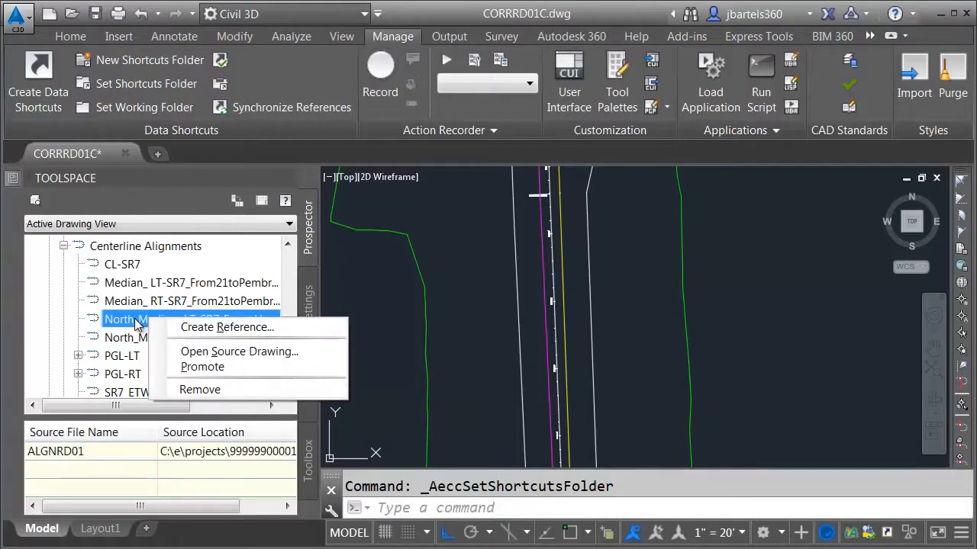
{"action": "left_click", "coordinate": [201, 327]}
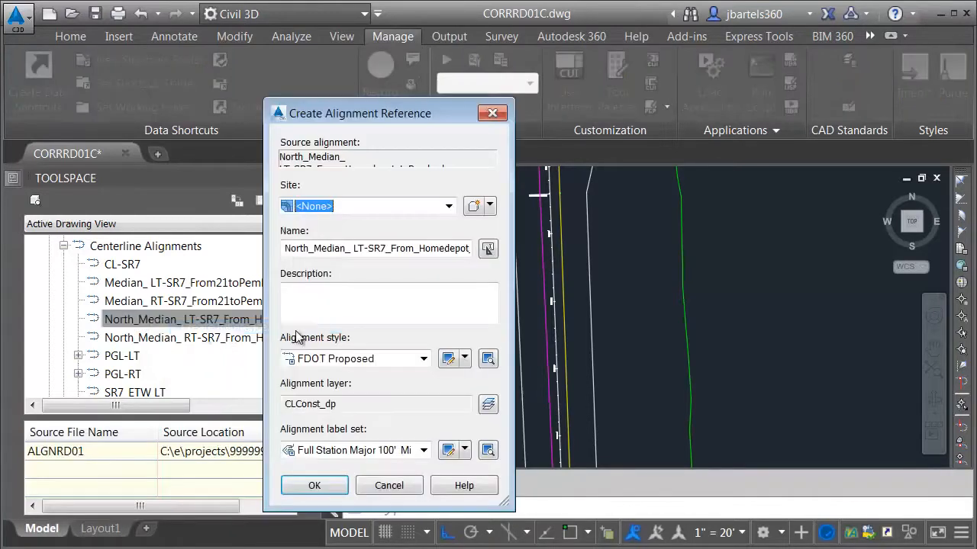
{"action": "left_click", "coordinate": [323, 358]}
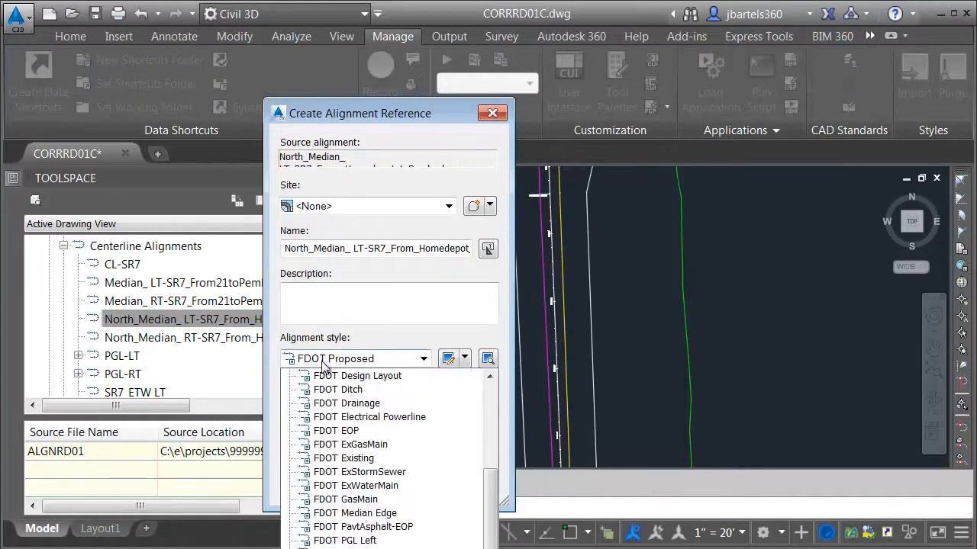
{"action": "left_click", "coordinate": [339, 512]}
{"action": "left_click", "coordinate": [408, 452]}
{"action": "left_click", "coordinate": [326, 489]}
{"action": "left_click", "coordinate": [326, 485]}
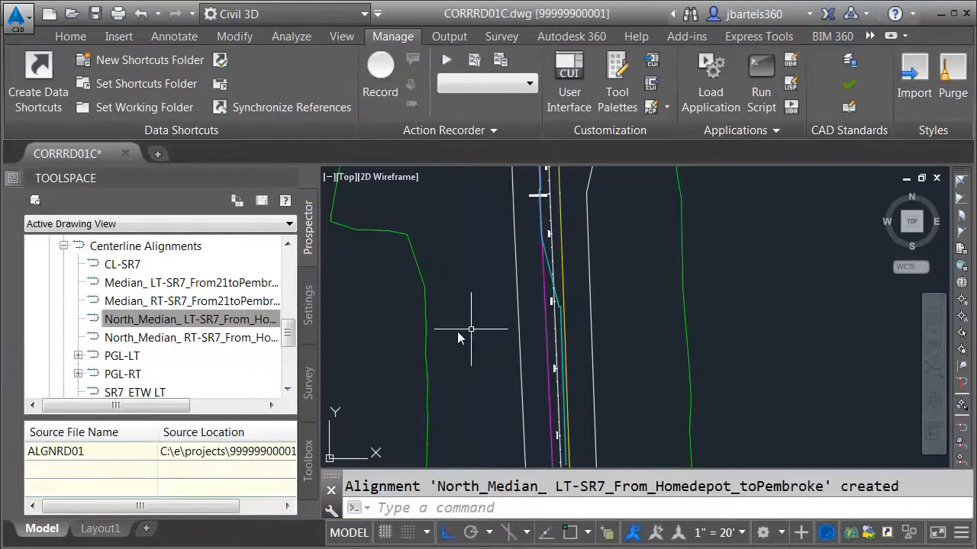
- Create a reference to the centerline alignment North_Median_ RT-SR7_From_Homedepot_toPembroke using the FDOT Median Edge style and a chosen label set
{"action": "right_click", "coordinate": [170, 340]}
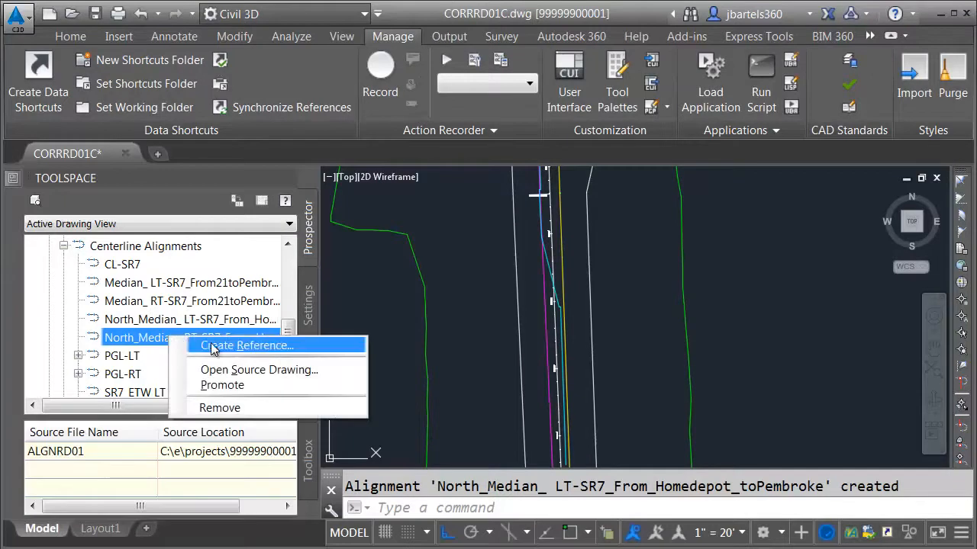
{"action": "left_click", "coordinate": [215, 345]}
{"action": "left_click", "coordinate": [376, 361]}
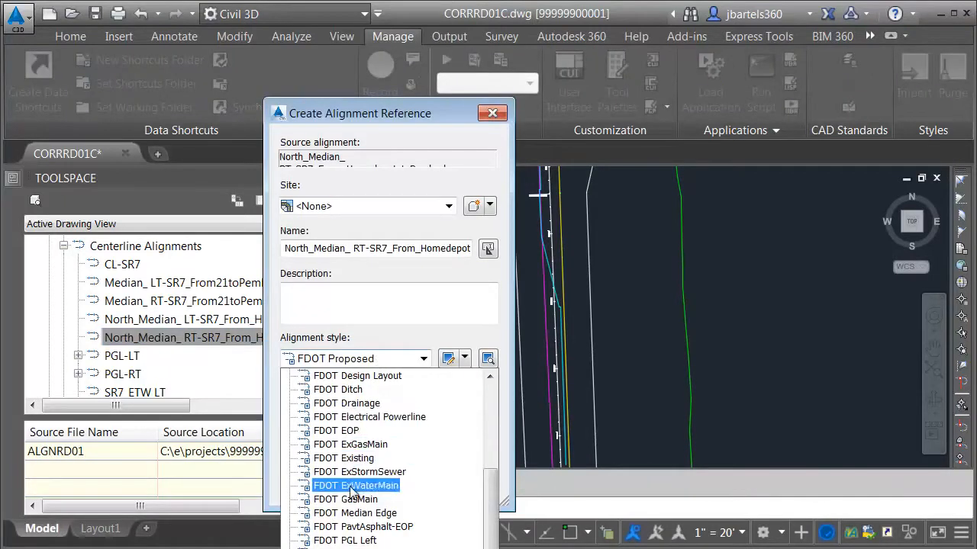
{"action": "left_click", "coordinate": [367, 514]}
{"action": "left_click", "coordinate": [348, 451]}
{"action": "left_click", "coordinate": [320, 465]}
{"action": "left_click", "coordinate": [315, 483]}
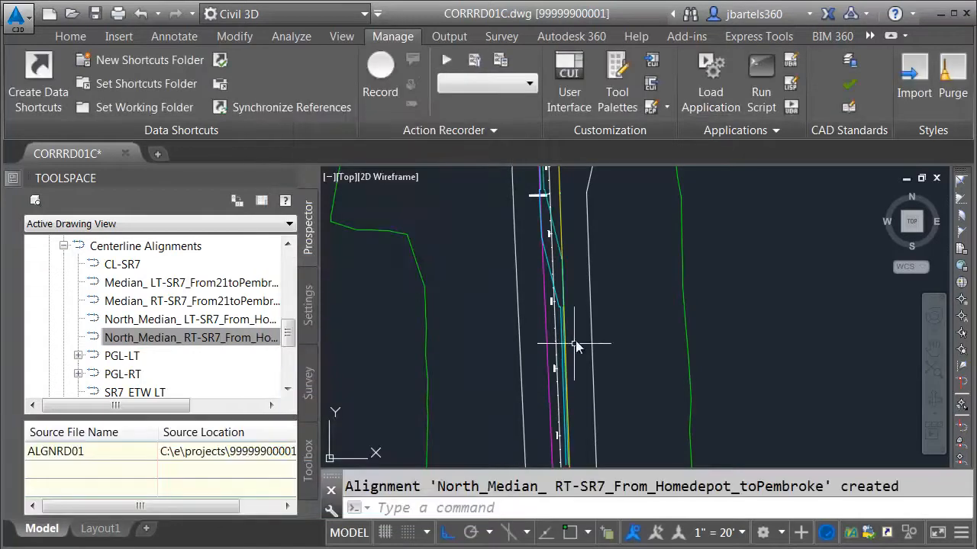
- Examine the two referenced north median alignments along the road and narrow the Toolspace to enlarge the drawing area
{"action": "scroll", "coordinate": [562, 320], "scroll_direction": "up", "scroll_amount": 2}
{"action": "middle_click_drag", "start_coordinate": [586, 393], "coordinate": [571, 311]}
{"action": "middle_click_drag", "start_coordinate": [567, 251], "coordinate": [571, 399]}
{"action": "scroll", "coordinate": [572, 385], "scroll_direction": "down", "scroll_amount": 3}
{"action": "mouse_move", "coordinate": [572, 267]}
{"action": "middle_mouse_down"}
{"action": "mouse_move", "coordinate": [562, 388]}
{"action": "mouse_move", "coordinate": [535, 241]}
{"action": "middle_mouse_up"}
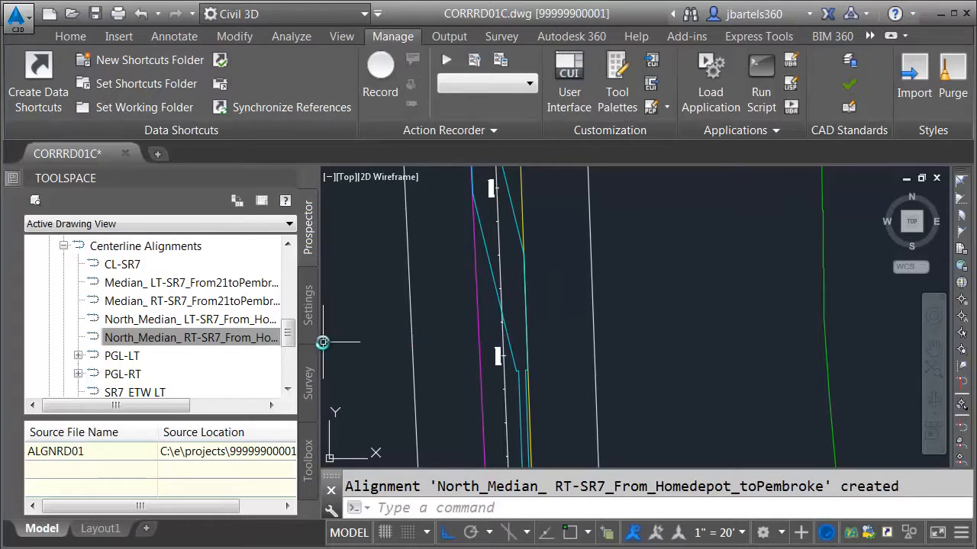
{"action": "left_click_drag", "start_coordinate": [319, 343], "coordinate": [196, 343]}
{"action": "scroll", "coordinate": [510, 353], "scroll_direction": "down", "scroll_amount": 1}
{"action": "scroll", "coordinate": [496, 372], "scroll_direction": "down", "scroll_amount": 2}
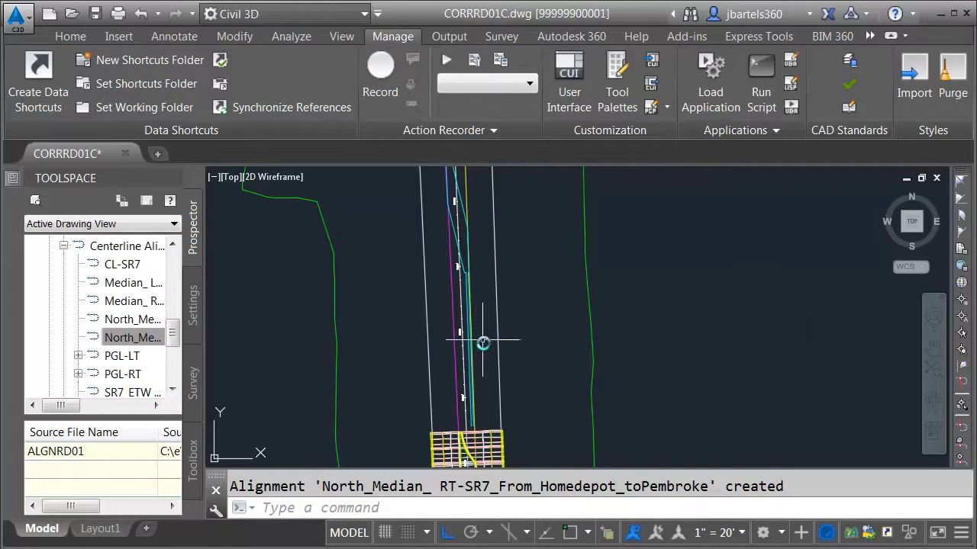
- Start a new corridor named SR7-North with alignment PGL-RT and profile PGL-RT_PP
{"action": "left_click", "coordinate": [71, 37]}
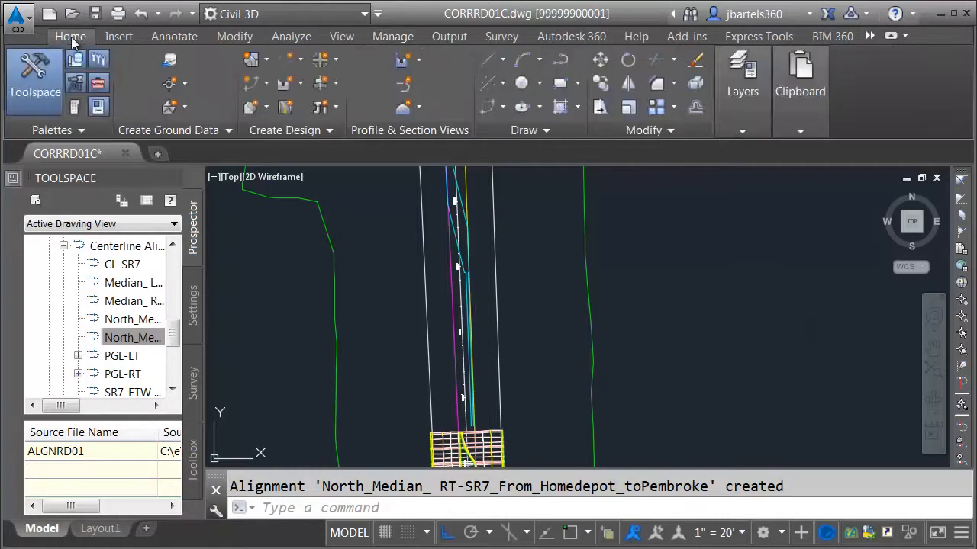
{"action": "left_click", "coordinate": [281, 107]}
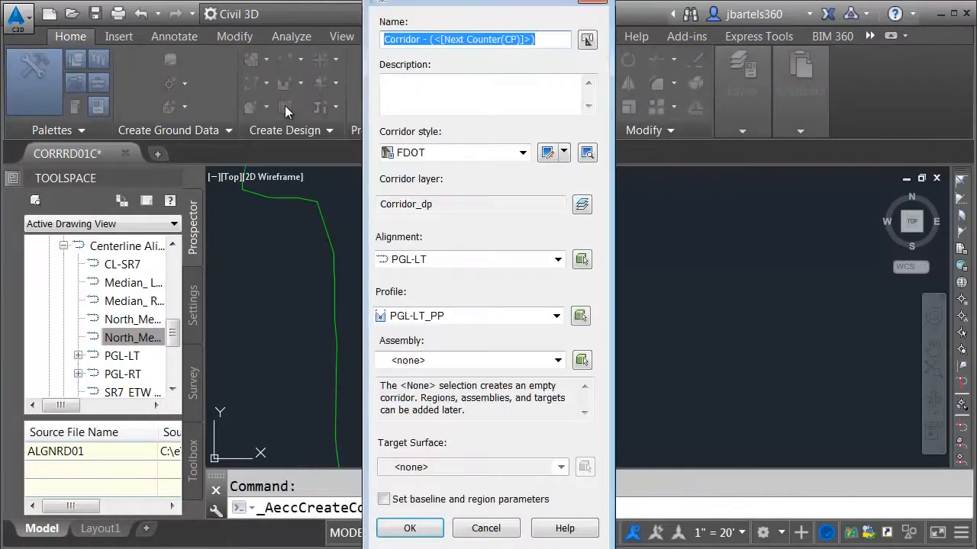
{"action": "type", "text": "SR7"}
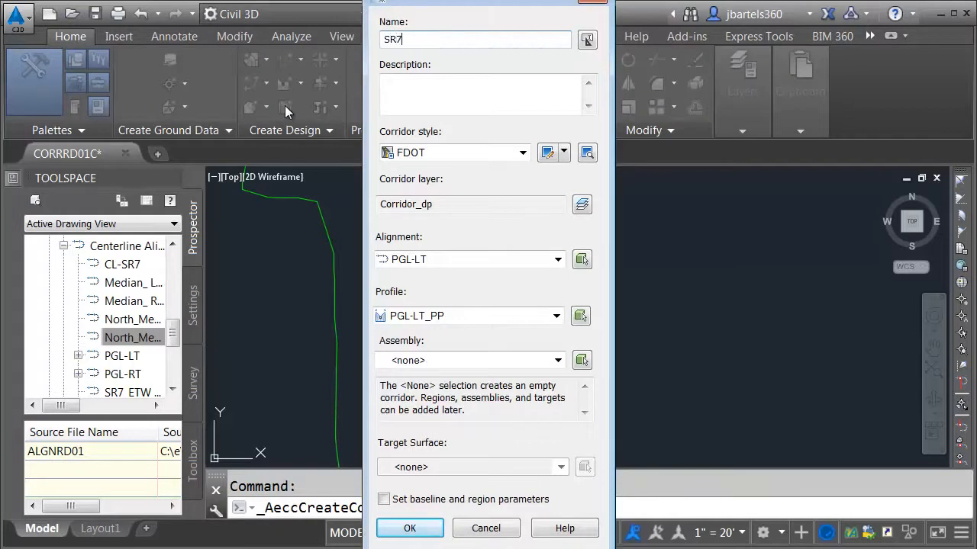
{"action": "type", "text": "-North"}
{"action": "left_click", "coordinate": [412, 259]}
{"action": "left_click", "coordinate": [423, 294]}
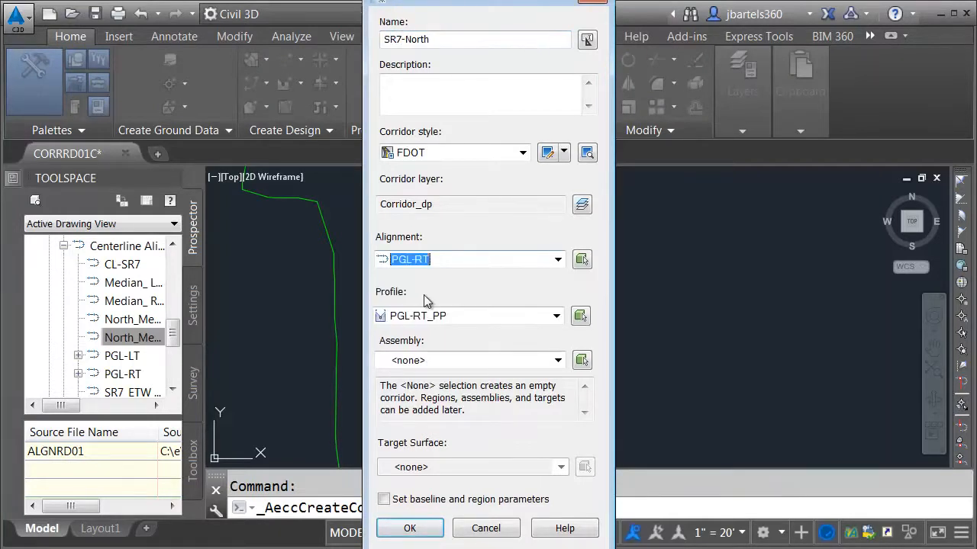
{"action": "left_click", "coordinate": [421, 315]}
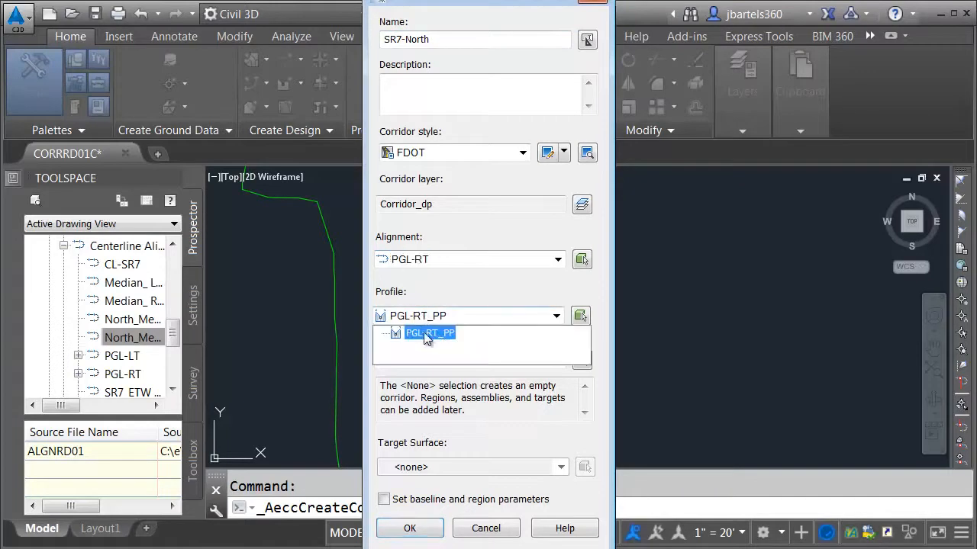
{"action": "left_click", "coordinate": [431, 335]}
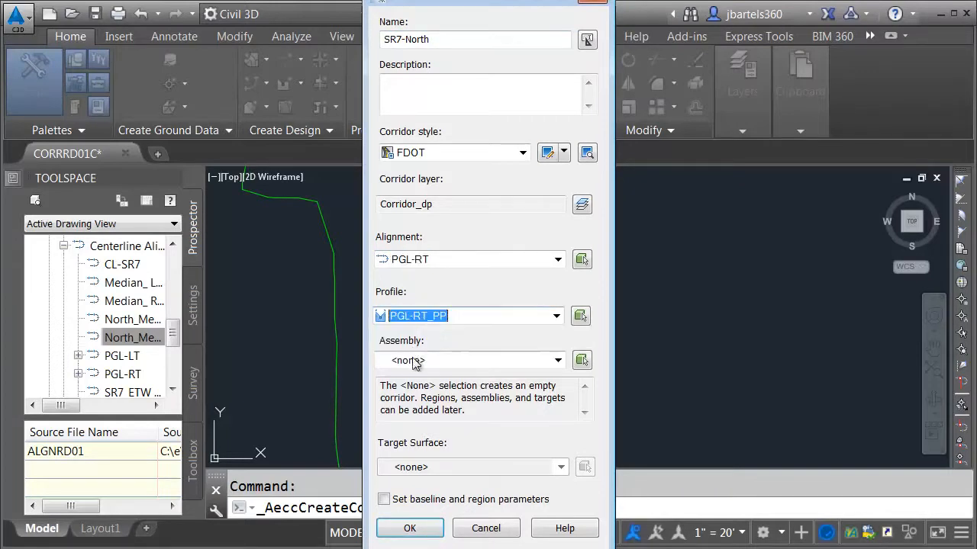
- Assign the SR7-Traffic Separator assembly to the corridor and continue with setting the baseline and region parameters
{"action": "left_click", "coordinate": [415, 362]}
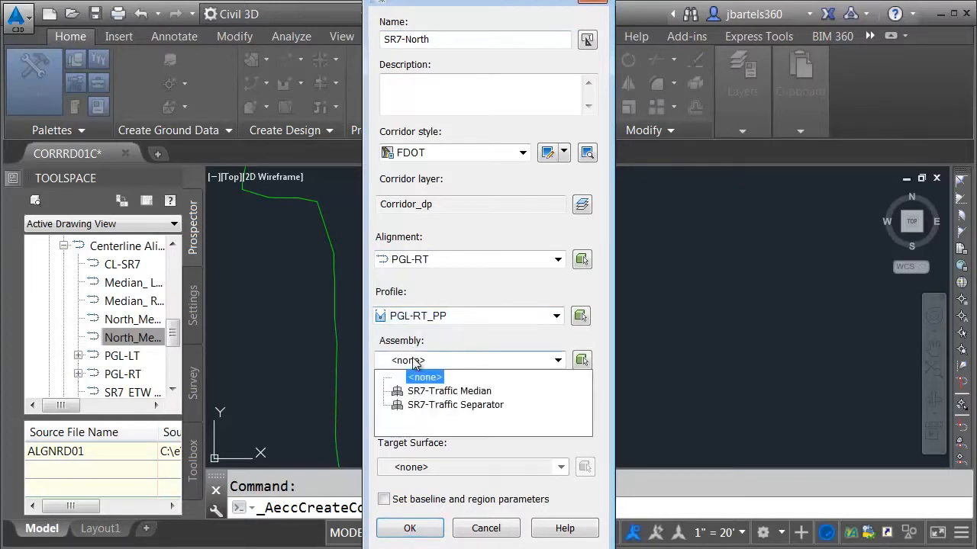
{"action": "left_click", "coordinate": [441, 404]}
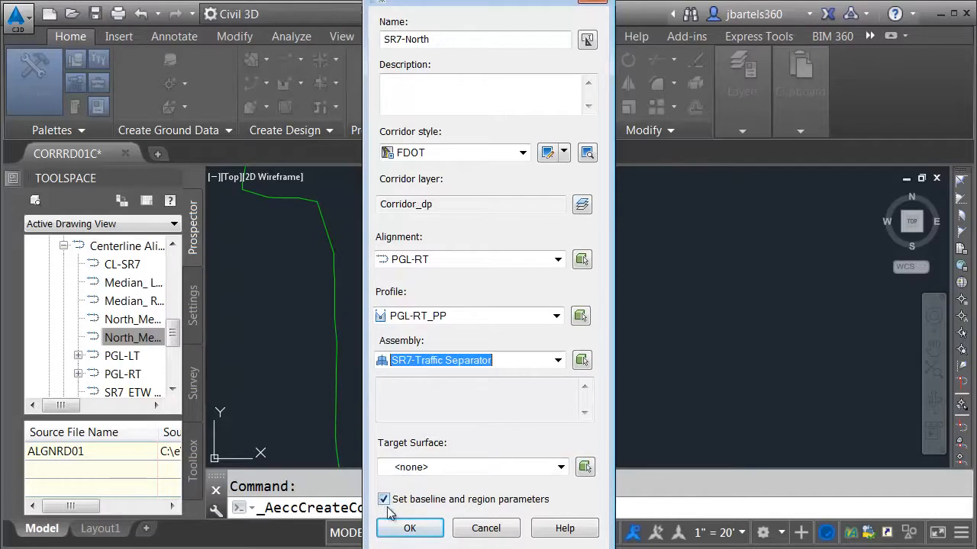
{"action": "left_click", "coordinate": [407, 529]}
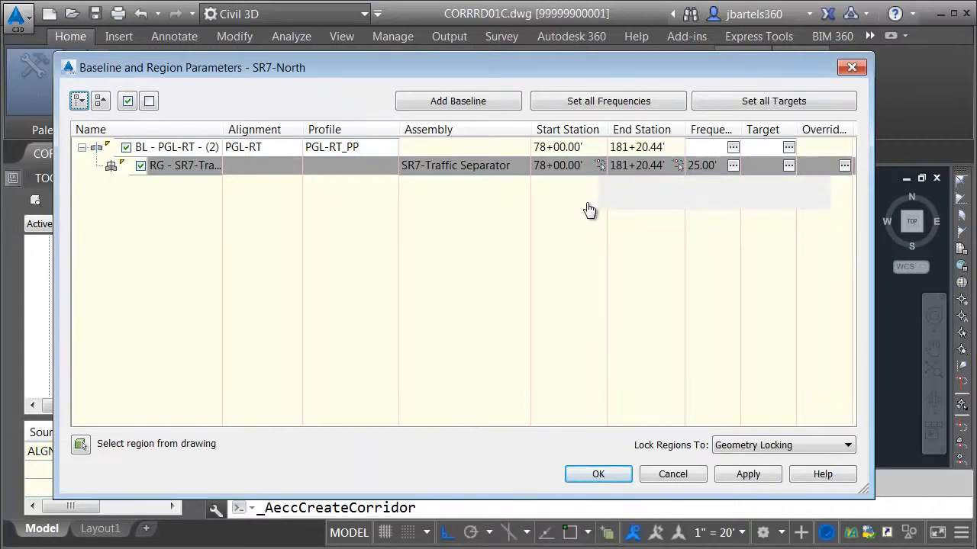
- Pick the region's start station at the south endpoint of the right north median alignment, using an Endpoint snap
{"action": "scroll", "coordinate": [484, 432], "scroll_direction": "up", "scroll_amount": 5}
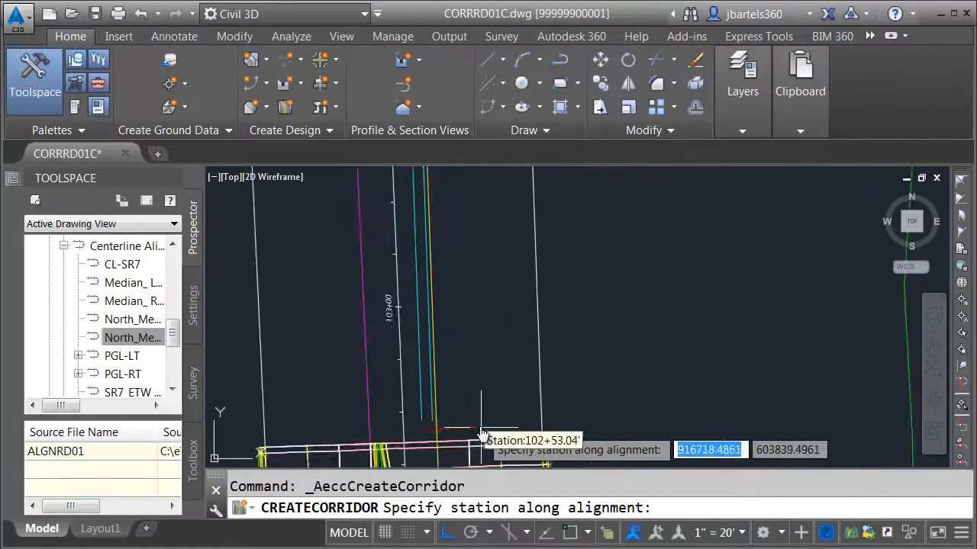
{"action": "right_click", "coordinate": [450, 414], "text": "shift"}
{"action": "left_click", "coordinate": [504, 107]}
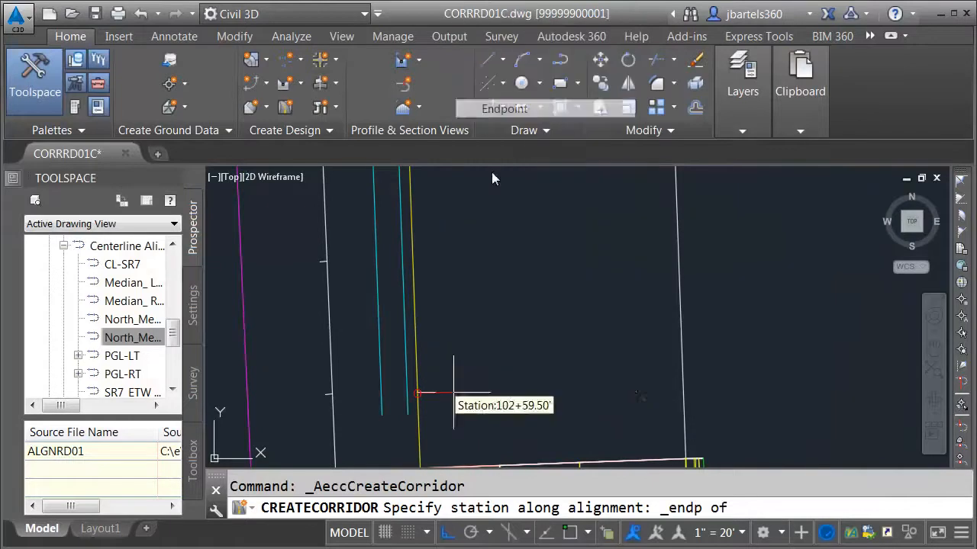
{"action": "left_click", "coordinate": [410, 405]}
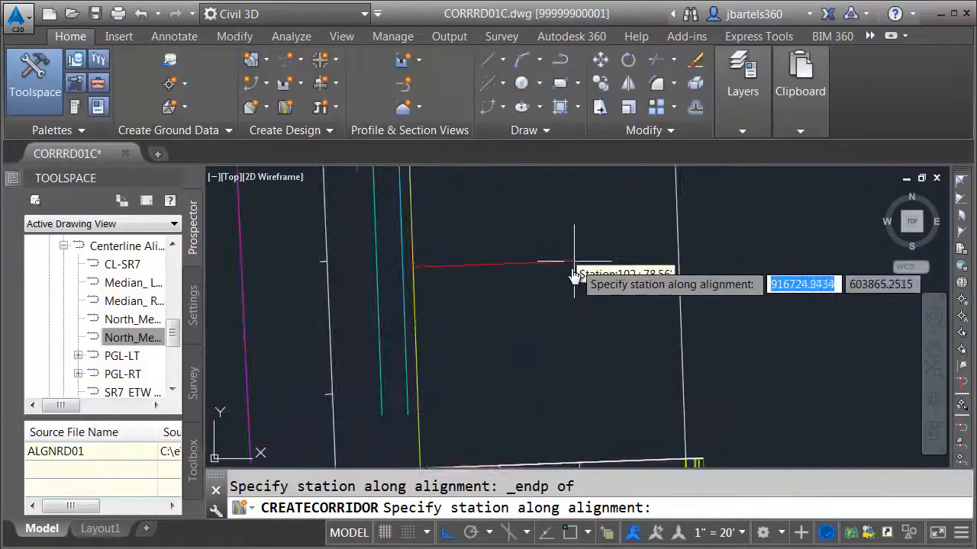
- Pick the region's end station at the right north median alignment's corner where the narrow median ends, using an Endpoint snap
{"action": "scroll", "coordinate": [571, 264], "scroll_direction": "down", "scroll_amount": 3}
{"action": "middle_click_drag", "start_coordinate": [558, 233], "coordinate": [527, 419]}
{"action": "middle_click_drag", "start_coordinate": [526, 259], "coordinate": [520, 434]}
{"action": "scroll", "coordinate": [504, 304], "scroll_direction": "up", "scroll_amount": 4}
{"action": "right_click", "coordinate": [475, 260], "text": "shift"}
{"action": "left_click", "coordinate": [526, 350]}
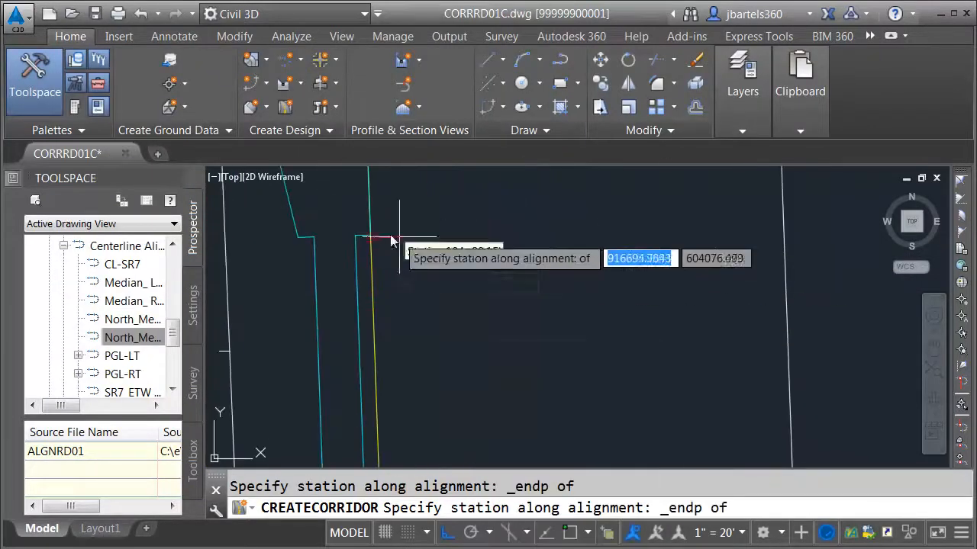
{"action": "left_click", "coordinate": [466, 279]}
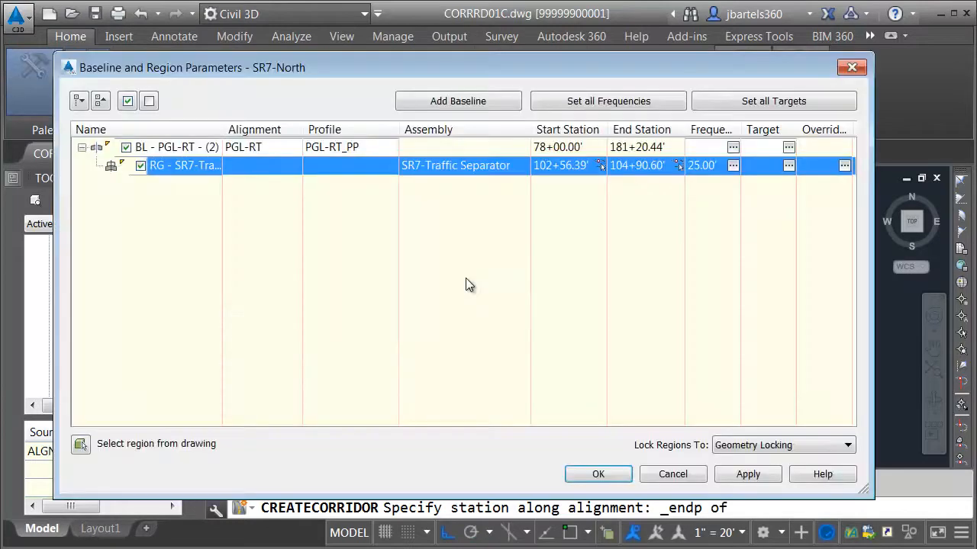
- Open the region's target mapping and set the PGL LT Link target alignment to PGL-LT
{"action": "left_click", "coordinate": [788, 166]}
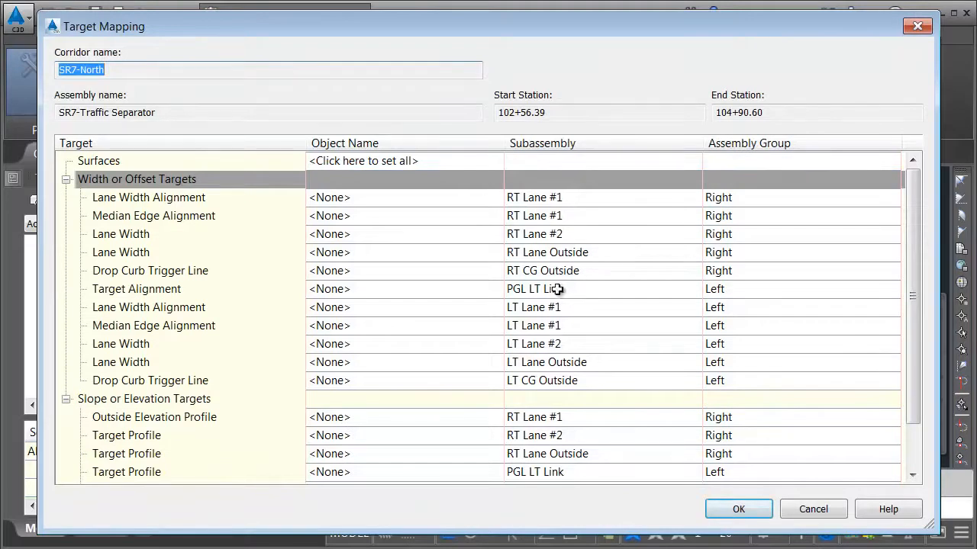
{"action": "left_click", "coordinate": [418, 289]}
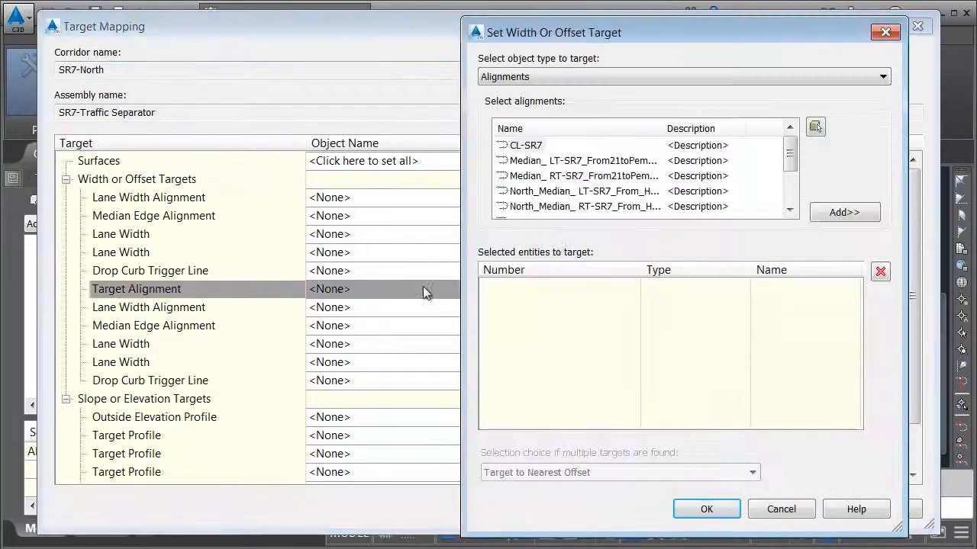
{"action": "left_click_drag", "start_coordinate": [795, 160], "coordinate": [792, 185]}
{"action": "left_click", "coordinate": [523, 177]}
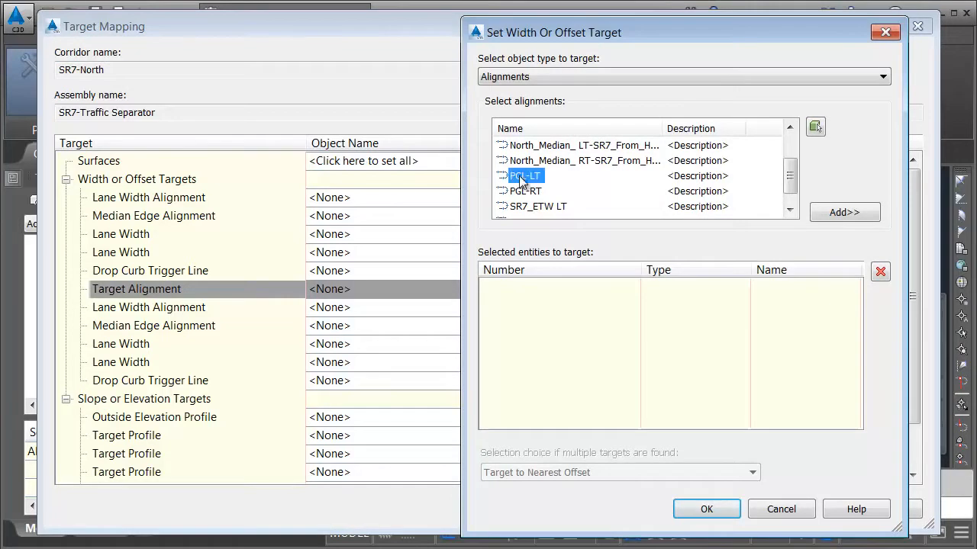
{"action": "left_click", "coordinate": [837, 214]}
{"action": "left_click", "coordinate": [702, 508]}
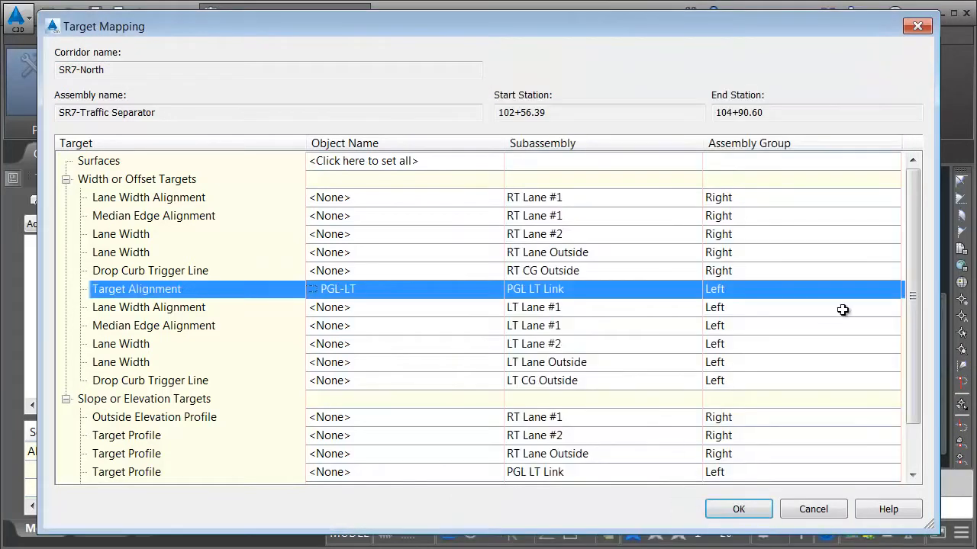
- Set the PGL LT Link target profile to PGL-LT_PP from the PGL-LT alignment
{"action": "left_click_drag", "start_coordinate": [913, 288], "coordinate": [913, 355]}
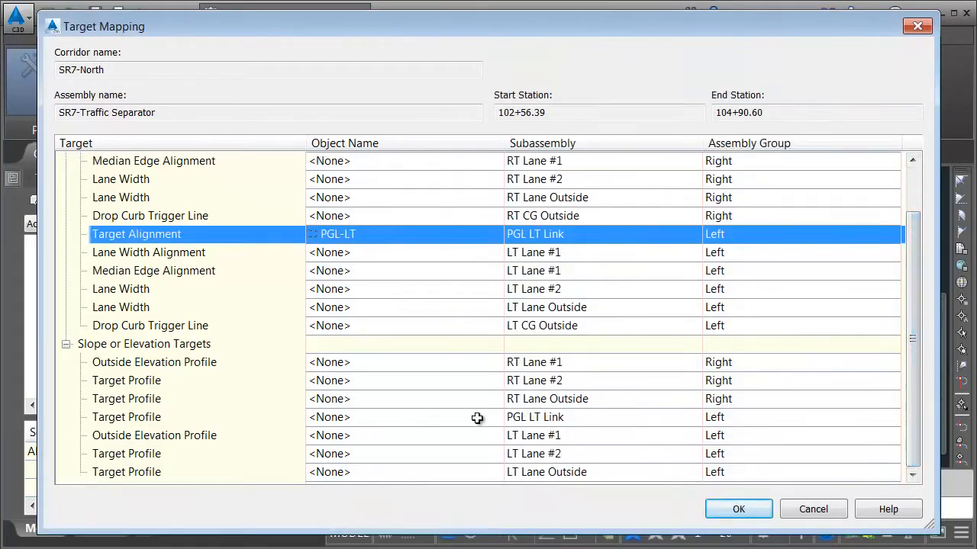
{"action": "left_click", "coordinate": [404, 418]}
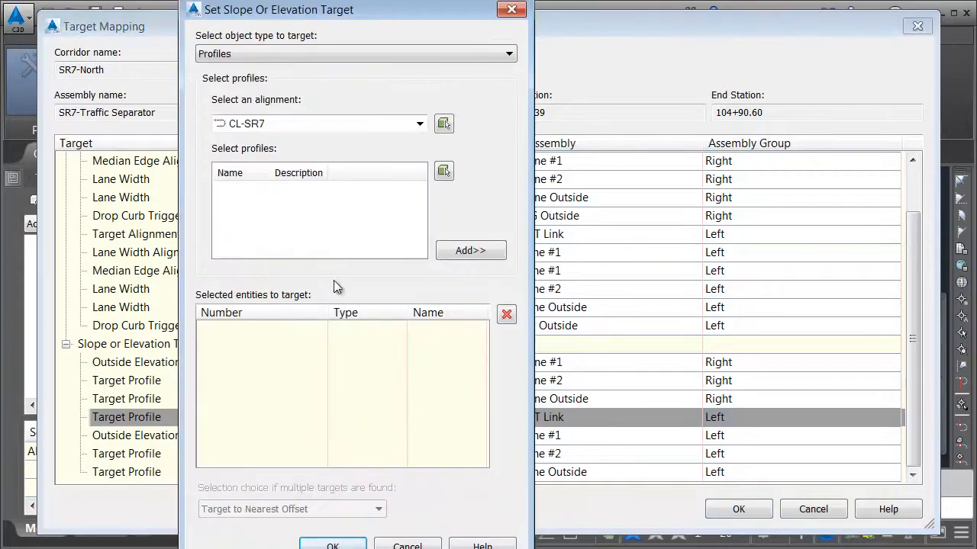
{"action": "left_click", "coordinate": [242, 125]}
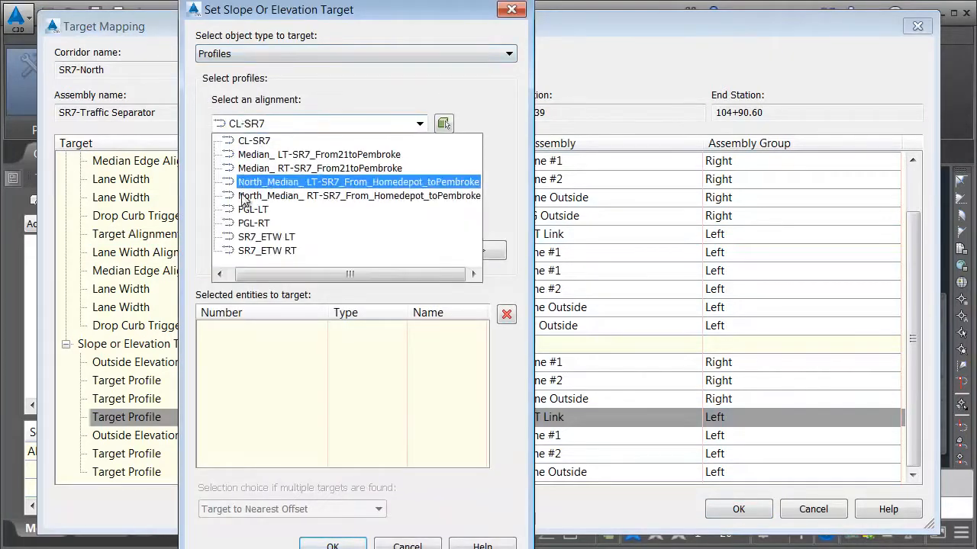
{"action": "left_click", "coordinate": [246, 211]}
{"action": "left_click", "coordinate": [225, 191]}
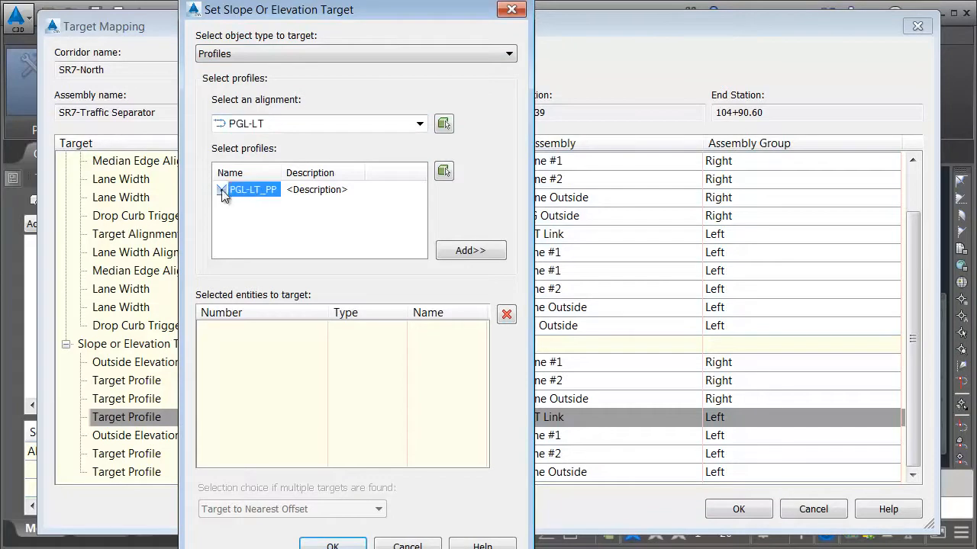
{"action": "left_click", "coordinate": [453, 255]}
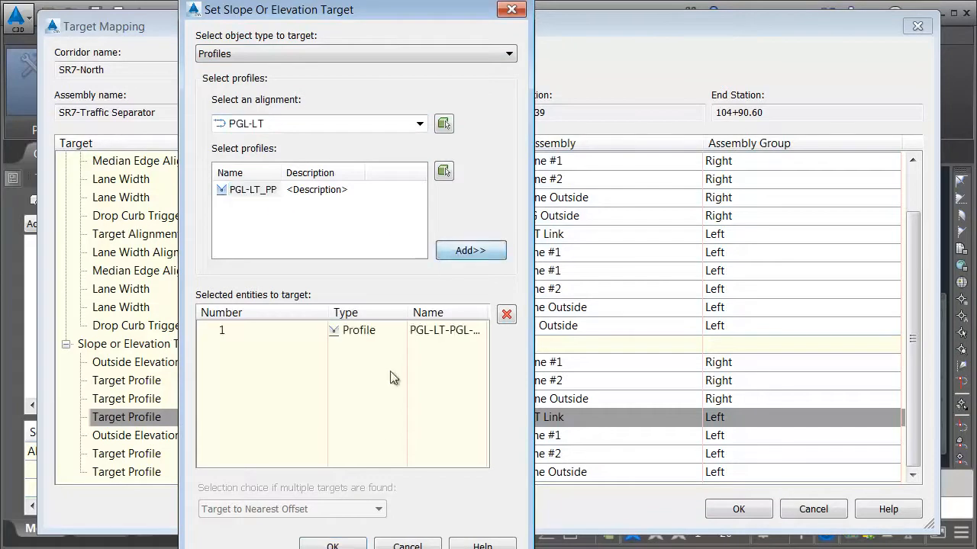
{"action": "left_click", "coordinate": [333, 543]}
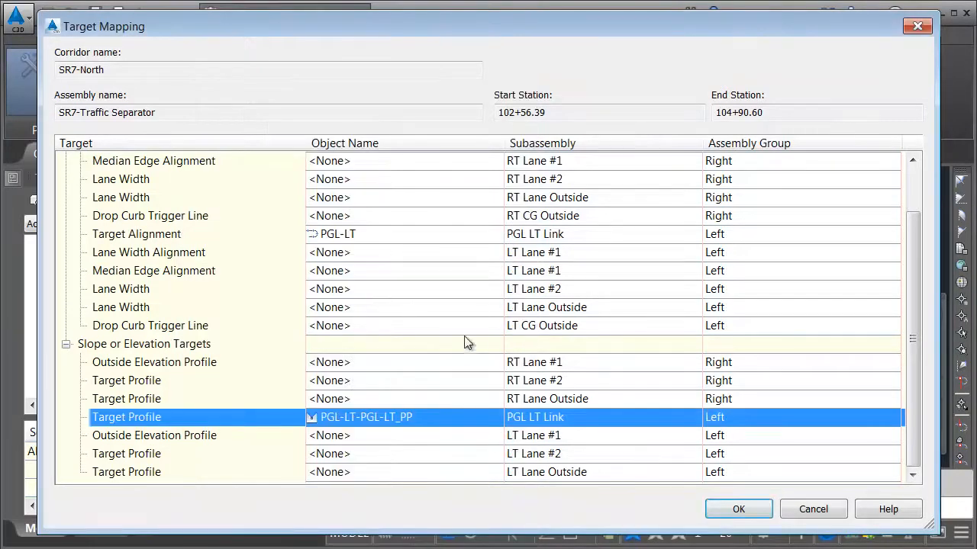
- Set the LT Lane Outside lane width target to the SR7_ETW LT alignment
{"action": "left_click", "coordinate": [385, 311]}
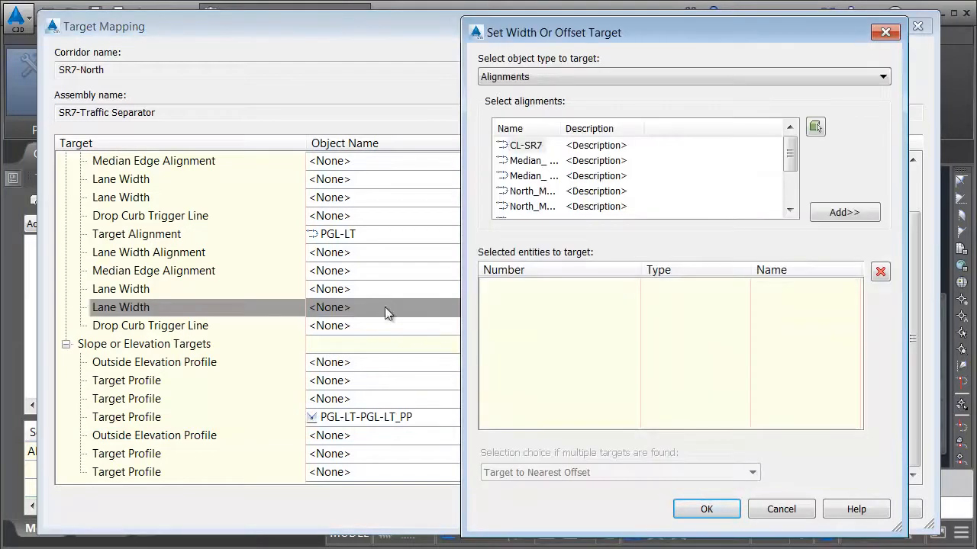
{"action": "left_click_drag", "start_coordinate": [794, 158], "coordinate": [791, 189]}
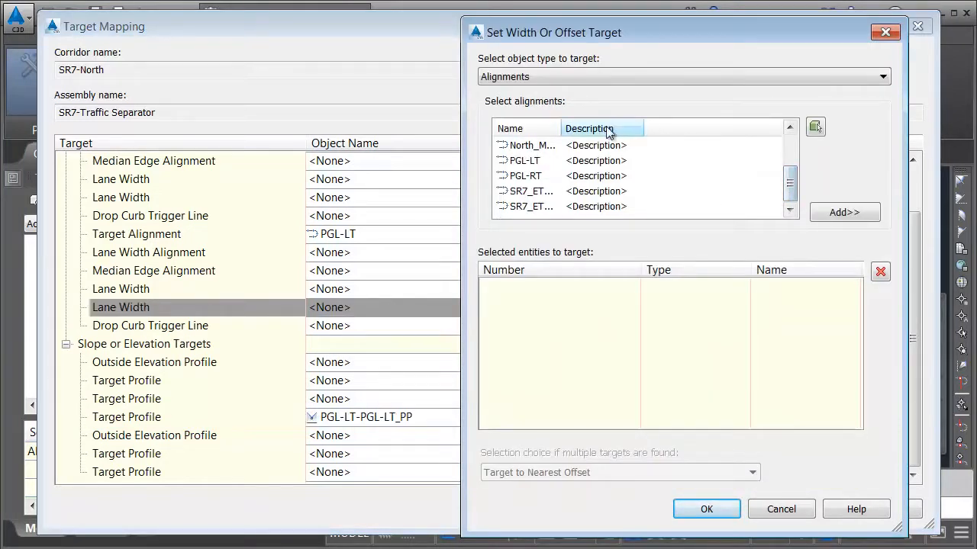
{"action": "left_click_drag", "start_coordinate": [561, 126], "coordinate": [615, 124]}
{"action": "left_click", "coordinate": [562, 193]}
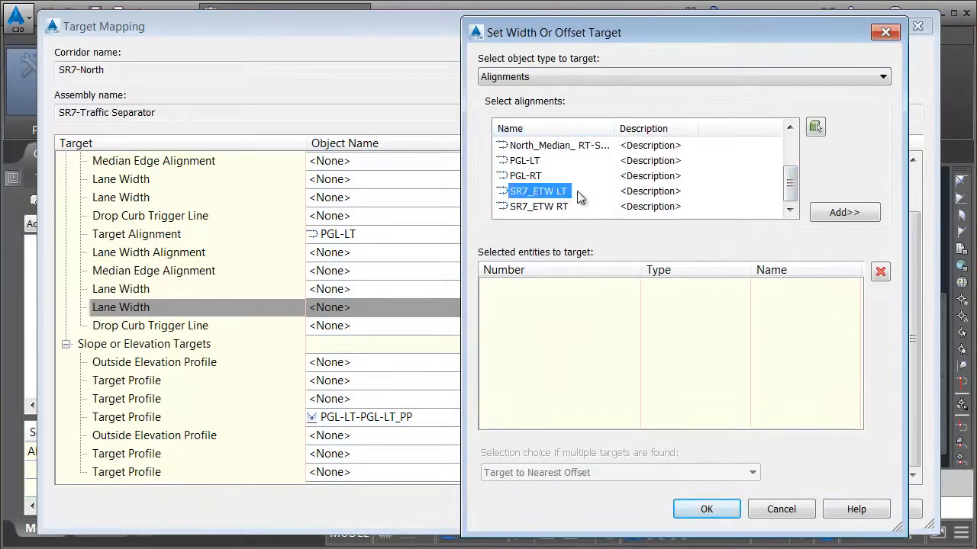
{"action": "left_click", "coordinate": [840, 212]}
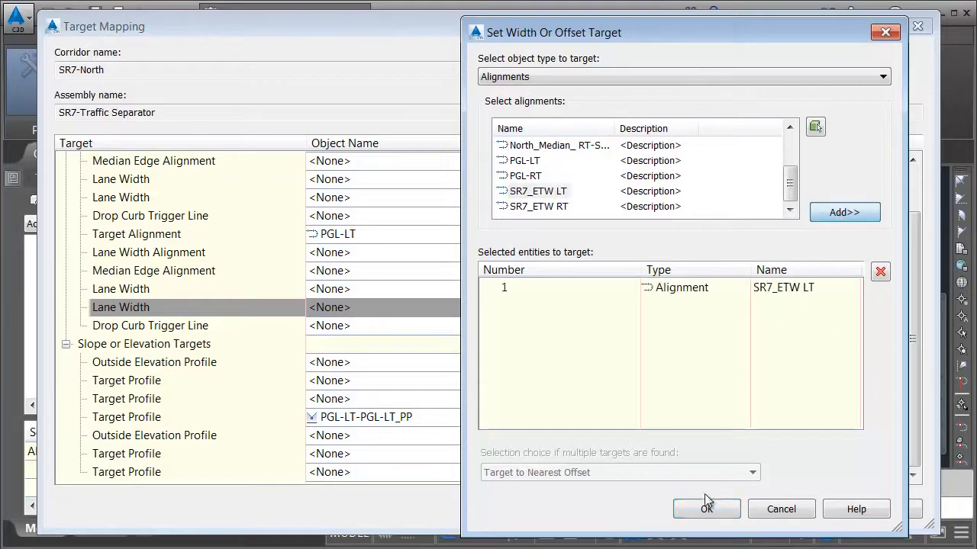
{"action": "left_click", "coordinate": [706, 509]}
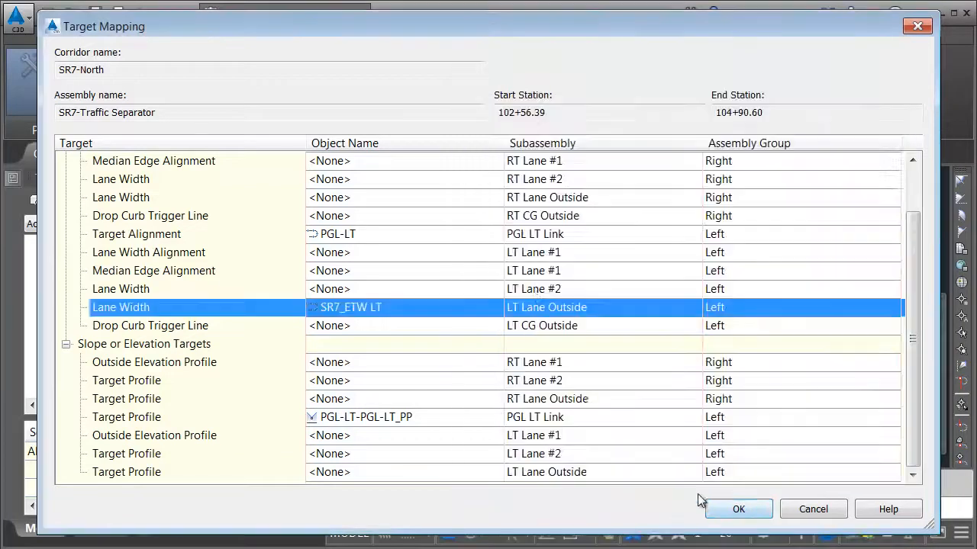
- Set the RT Lane Outside lane width target to the SR7_ETW RT alignment
{"action": "left_click", "coordinate": [386, 197]}
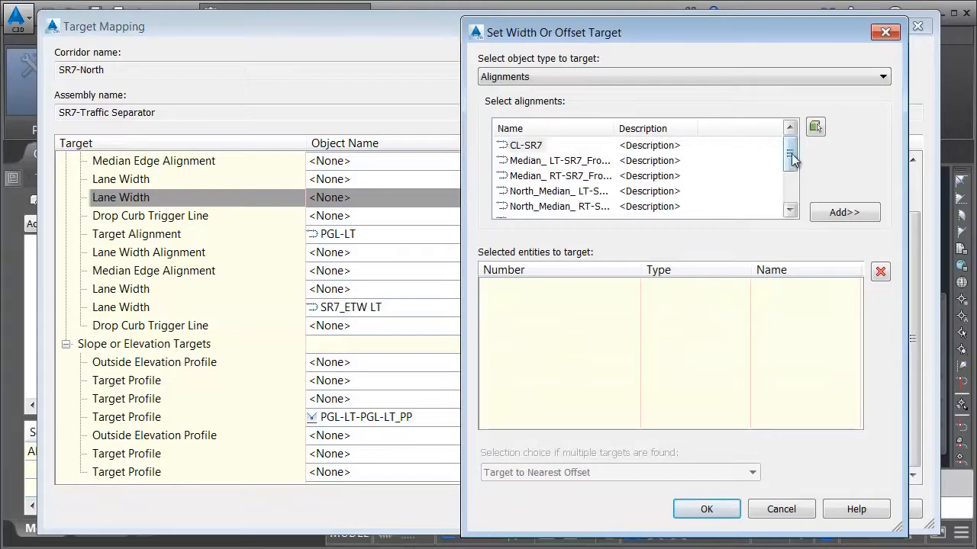
{"action": "left_click_drag", "start_coordinate": [791, 155], "coordinate": [790, 181]}
{"action": "left_click", "coordinate": [545, 206]}
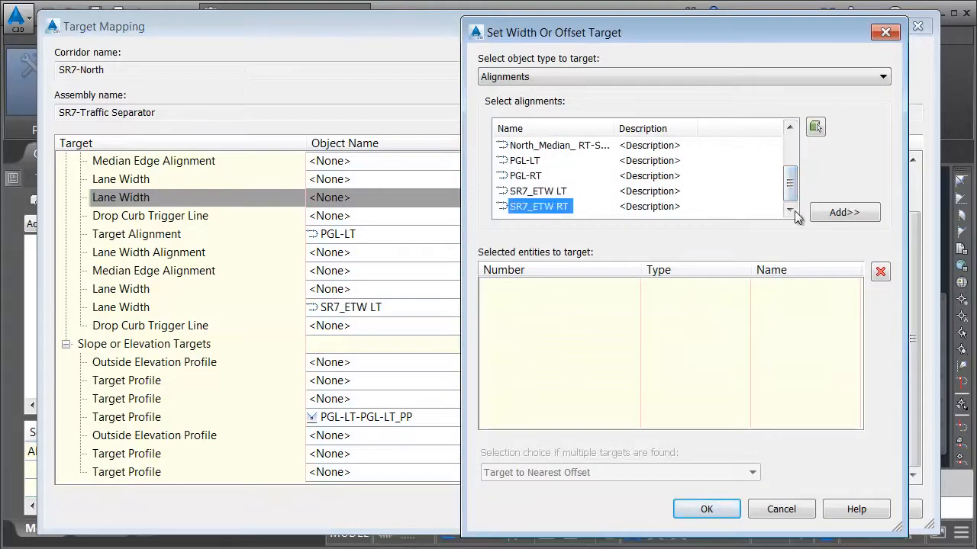
{"action": "left_click", "coordinate": [843, 213]}
{"action": "left_click", "coordinate": [705, 508]}
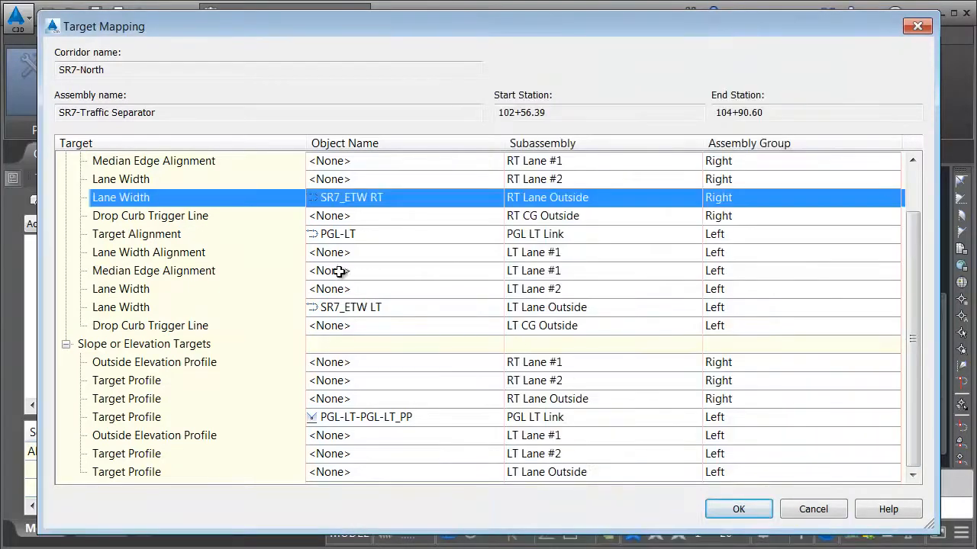
- Set the LT Lane #1 median edge target to the North_Median_ LT-SR7_From_Homedepot_toPembroke alignment
{"action": "left_click", "coordinate": [341, 273]}
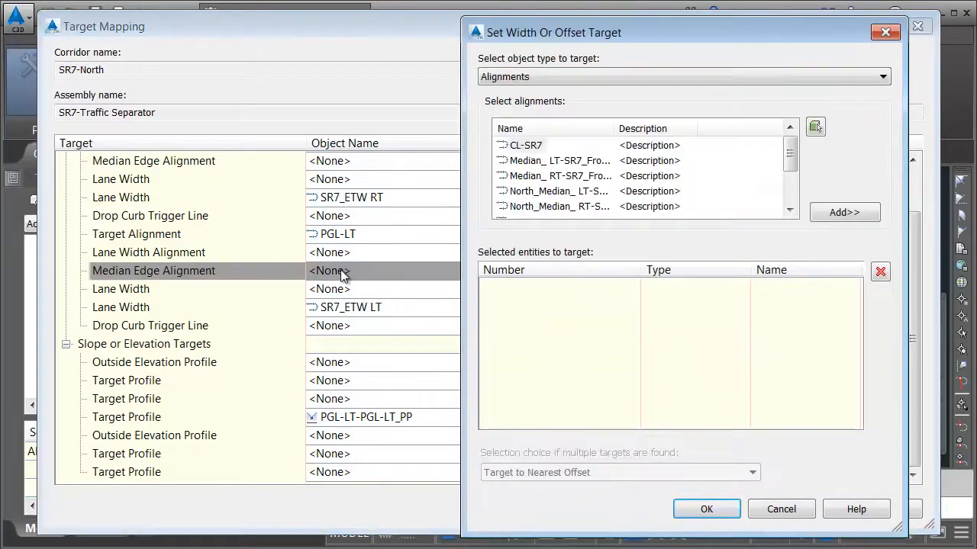
{"action": "left_click", "coordinate": [553, 192]}
{"action": "left_click", "coordinate": [827, 216]}
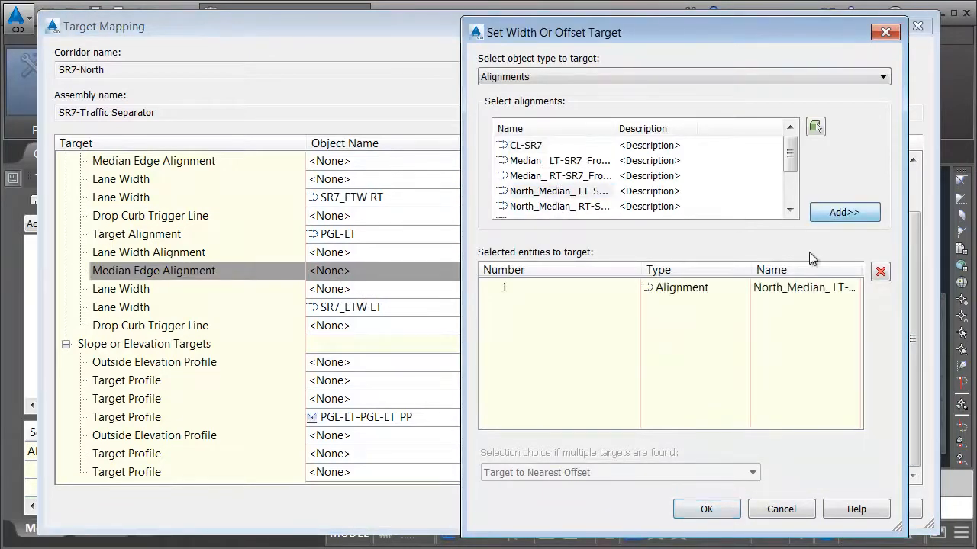
{"action": "left_click", "coordinate": [706, 509]}
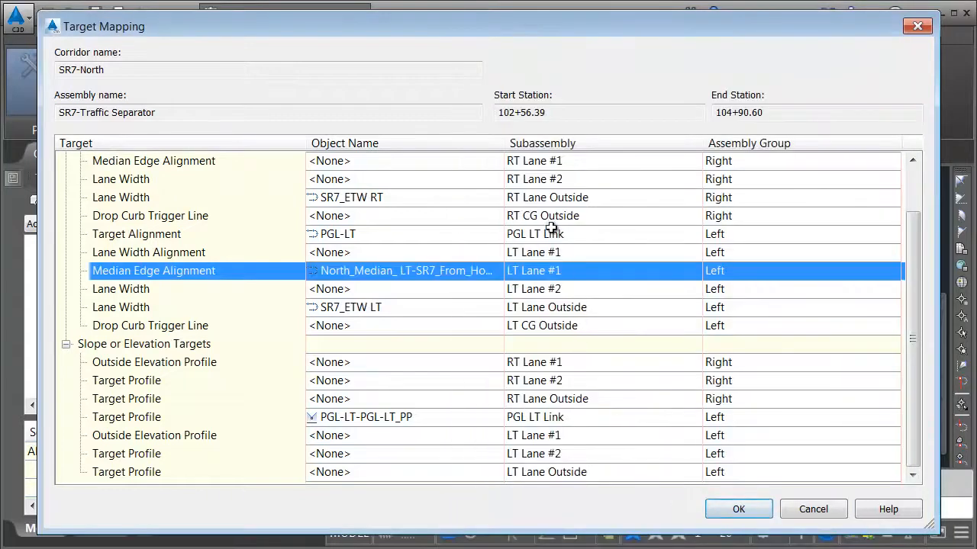
- Set the RT Lane #1 median edge target to the North_Median_ RT-SR7_From_Homedepot_toPembroke alignment
{"action": "left_click", "coordinate": [349, 162]}
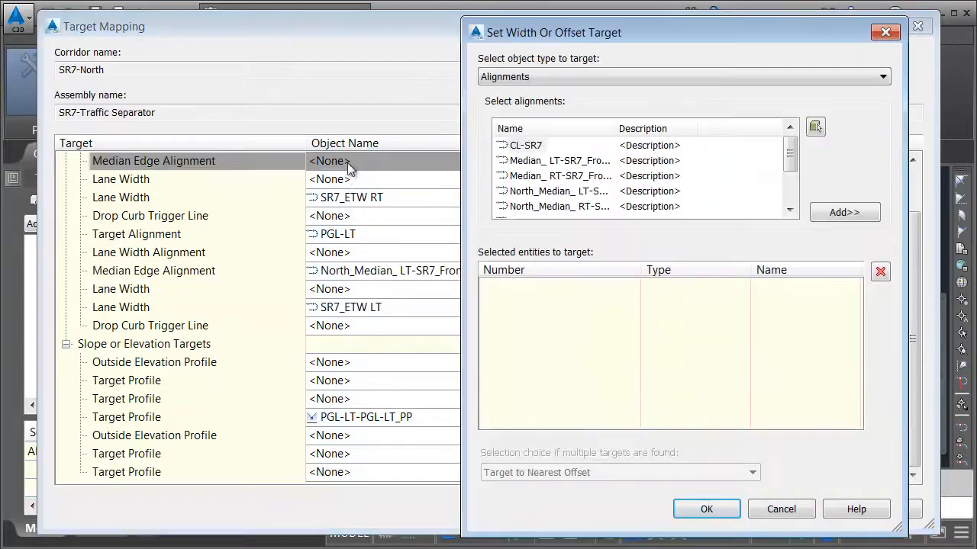
{"action": "left_click", "coordinate": [562, 207]}
{"action": "left_click", "coordinate": [820, 213]}
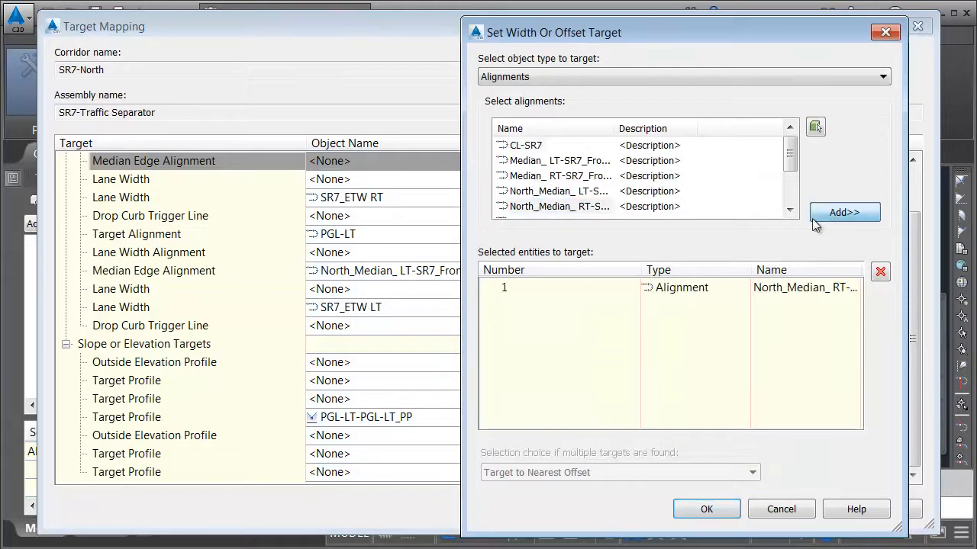
{"action": "left_click", "coordinate": [708, 510]}
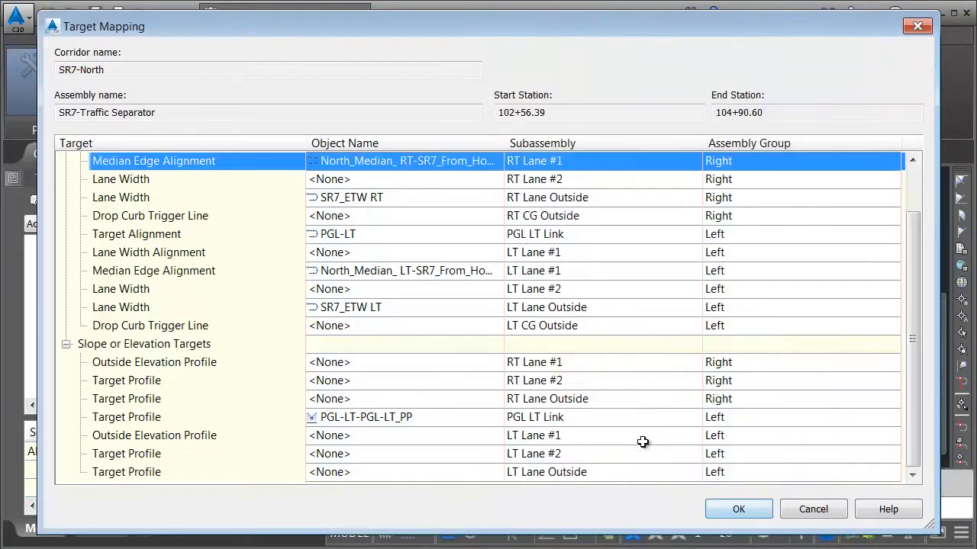
- Accept the target mapping and the baseline and region parameters, and rebuild the corridor
{"action": "left_click", "coordinate": [739, 508]}
{"action": "left_click", "coordinate": [615, 468]}
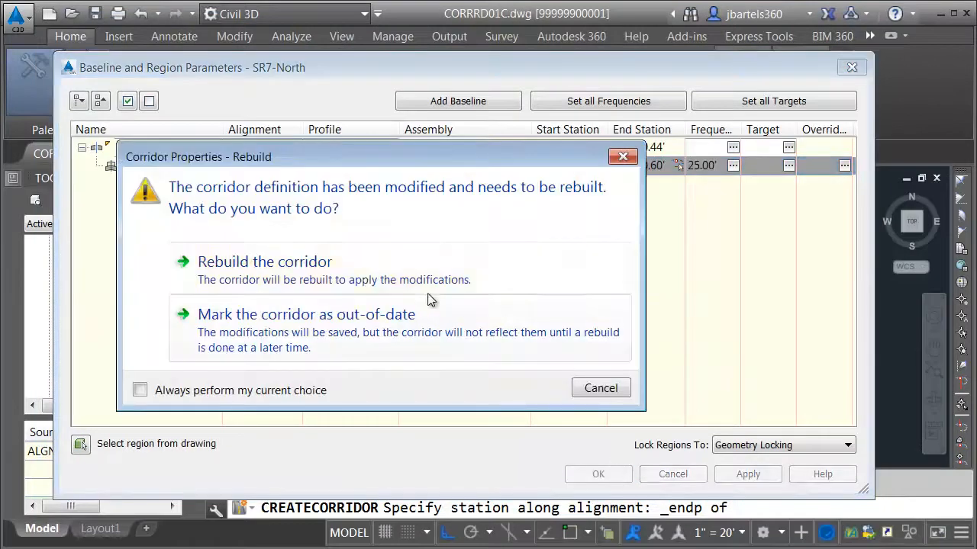
{"action": "left_click", "coordinate": [317, 264]}
- Set the SR7-Traffic Separator region's end station to 104+90.57 in the corridor properties and rebuild the corridor
{"action": "scroll", "coordinate": [483, 294], "scroll_direction": "down", "scroll_amount": 4}
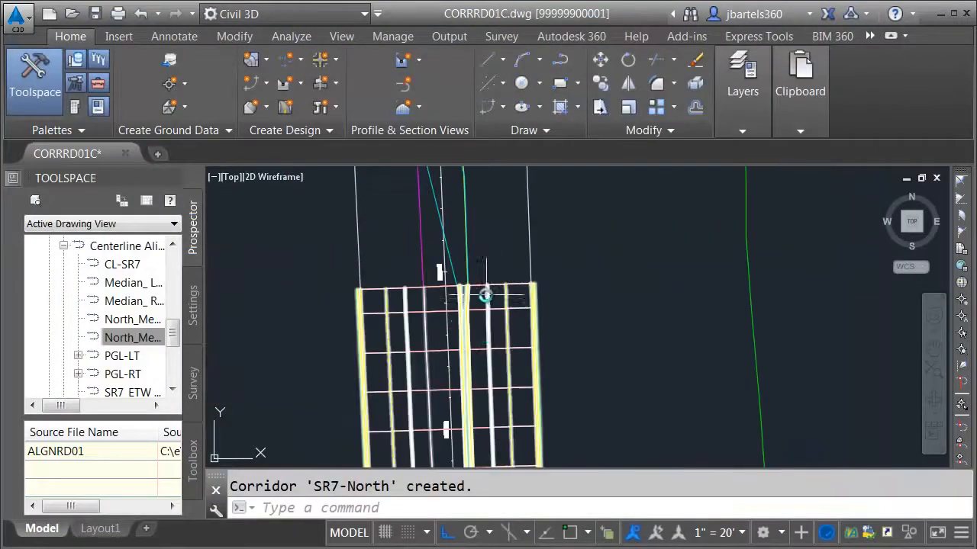
{"action": "middle_click_drag", "start_coordinate": [497, 392], "coordinate": [485, 228]}
{"action": "scroll", "coordinate": [479, 278], "scroll_direction": "up", "scroll_amount": 6}
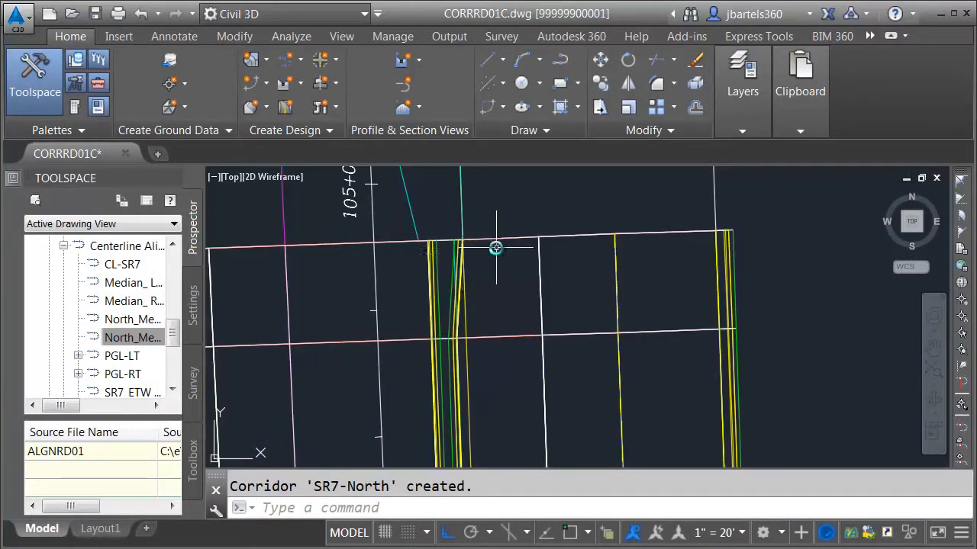
{"action": "left_click", "coordinate": [447, 283]}
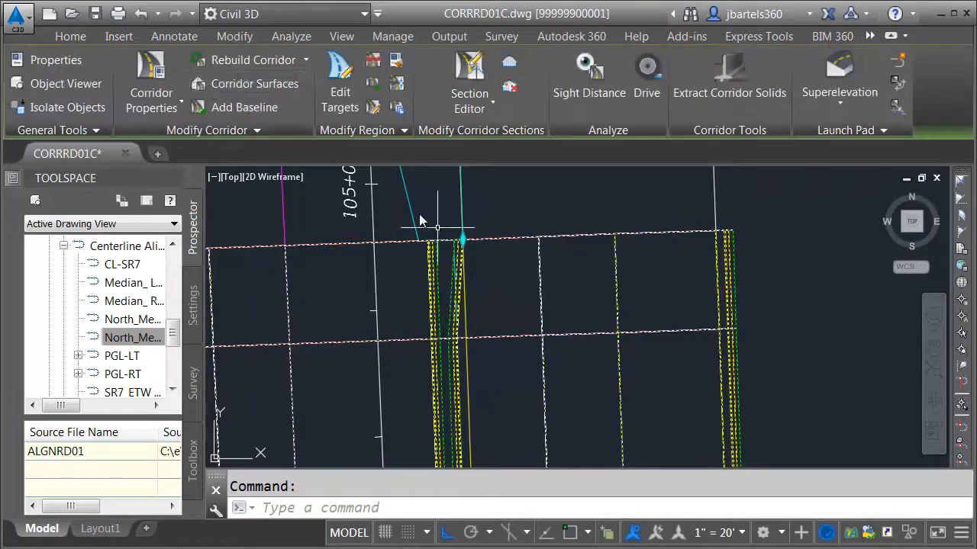
{"action": "left_click", "coordinate": [151, 76]}
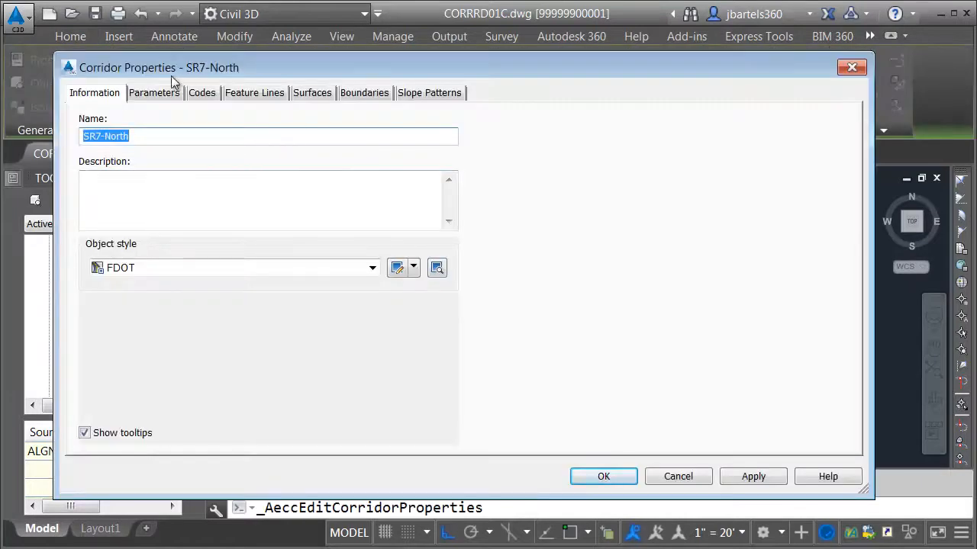
{"action": "left_click", "coordinate": [155, 93]}
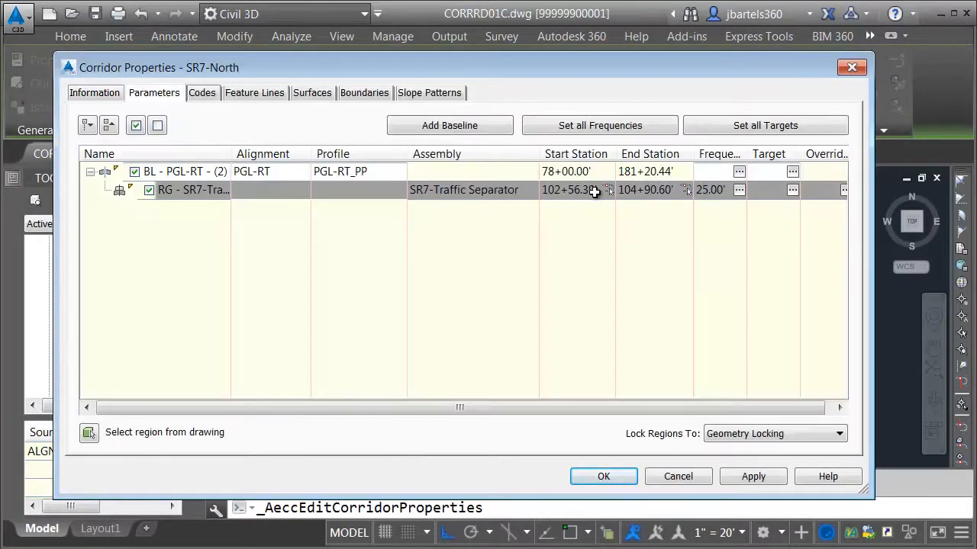
{"action": "left_click", "coordinate": [662, 190]}
{"action": "left_click", "coordinate": [663, 192]}
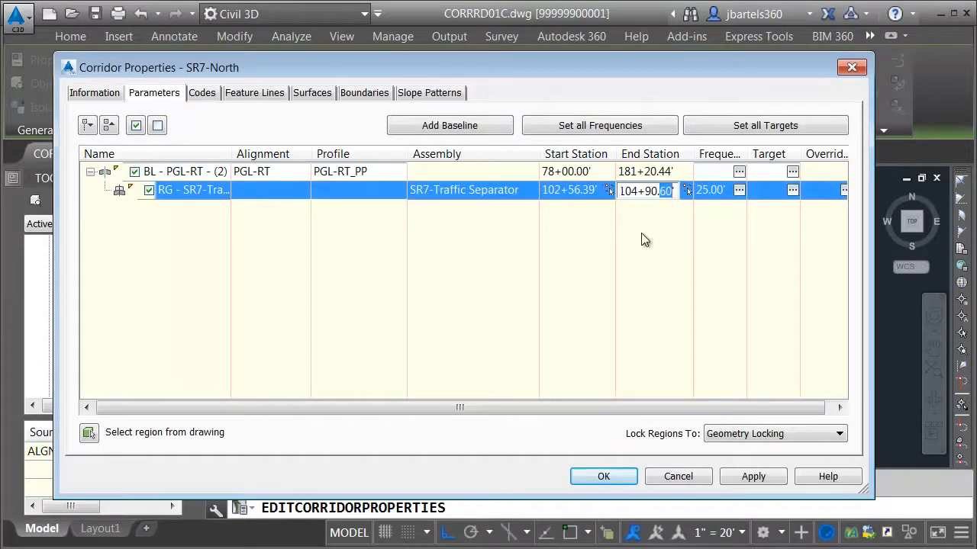
{"action": "key", "text": "Return"}
{"action": "left_click", "coordinate": [604, 477]}
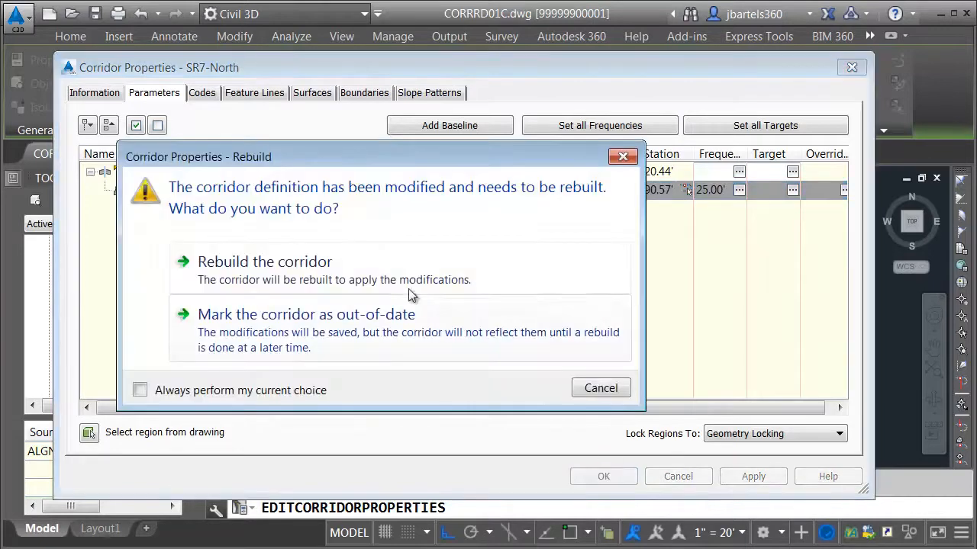
{"action": "left_click", "coordinate": [315, 264]}
{"action": "scroll", "coordinate": [523, 299], "scroll_direction": "down", "scroll_amount": 6}
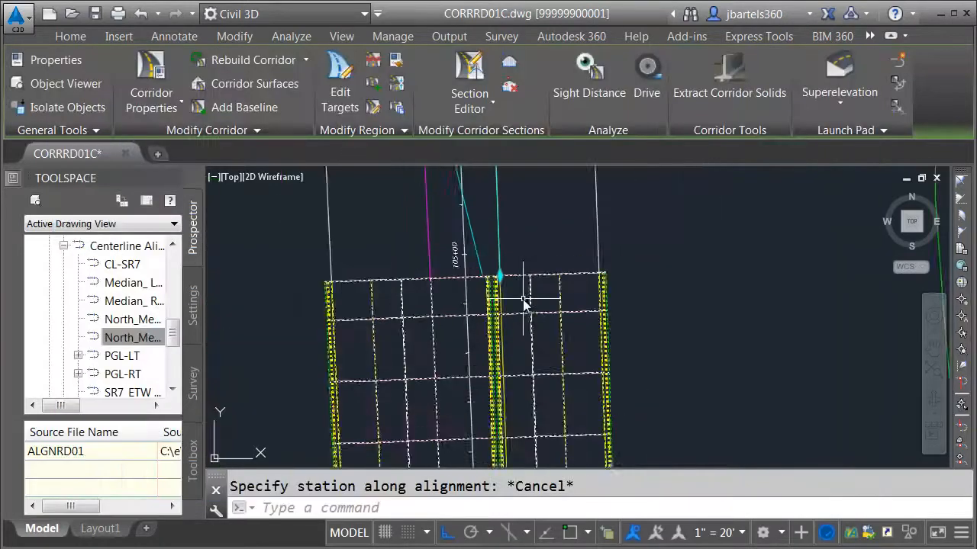
- Copy the SR7-Traffic Separator region, starting the copy at the median line endpoint just north of PI station 106+60.00, at station 106+66.89
{"action": "key", "text": "Escape"}
{"action": "scroll", "coordinate": [517, 358], "scroll_direction": "up", "scroll_amount": 3}
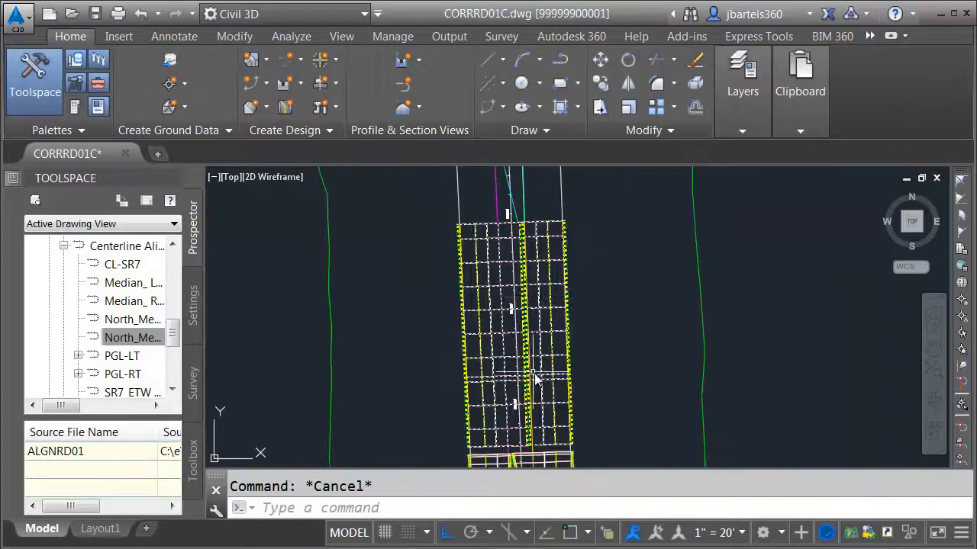
{"action": "mouse_move", "coordinate": [582, 270]}
{"action": "middle_mouse_down"}
{"action": "mouse_move", "coordinate": [550, 308]}
{"action": "mouse_move", "coordinate": [508, 415]}
{"action": "middle_mouse_up"}
{"action": "scroll", "coordinate": [464, 366], "scroll_direction": "up", "scroll_amount": 5}
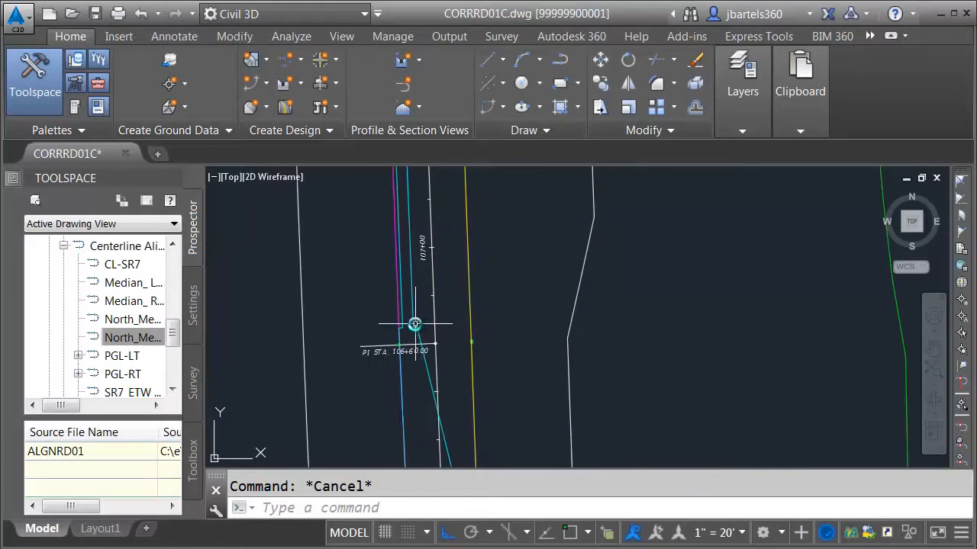
{"action": "scroll", "coordinate": [419, 323], "scroll_direction": "down", "scroll_amount": 3}
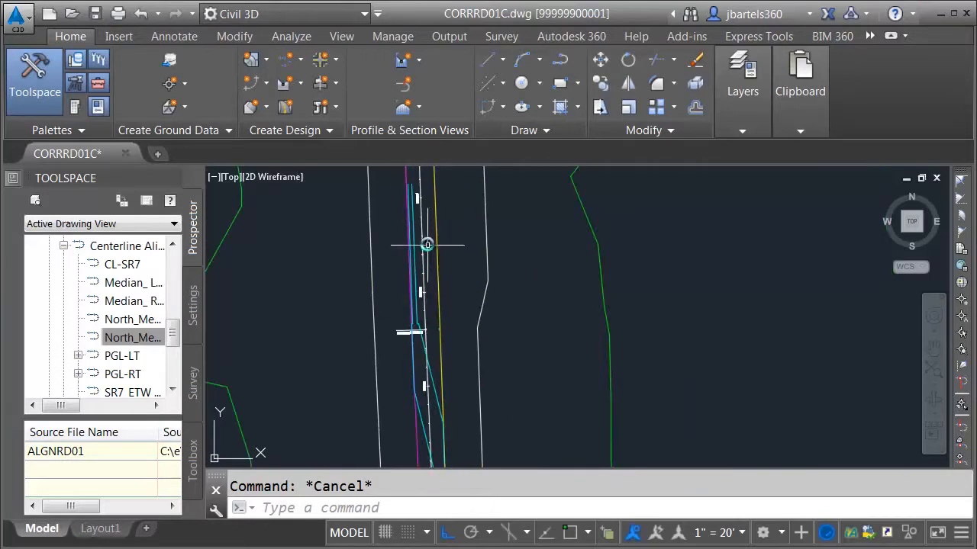
{"action": "middle_click_drag", "start_coordinate": [436, 344], "coordinate": [437, 252]}
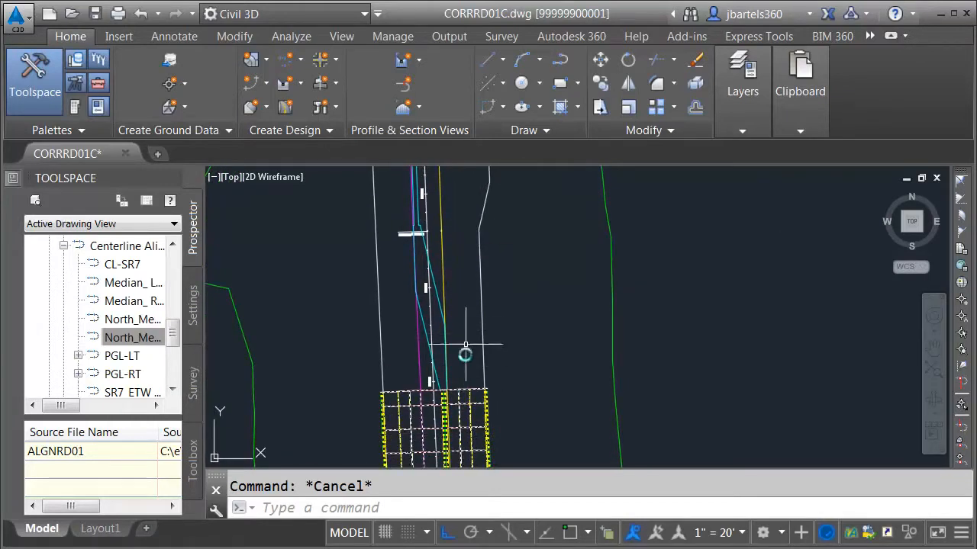
{"action": "left_click", "coordinate": [458, 397]}
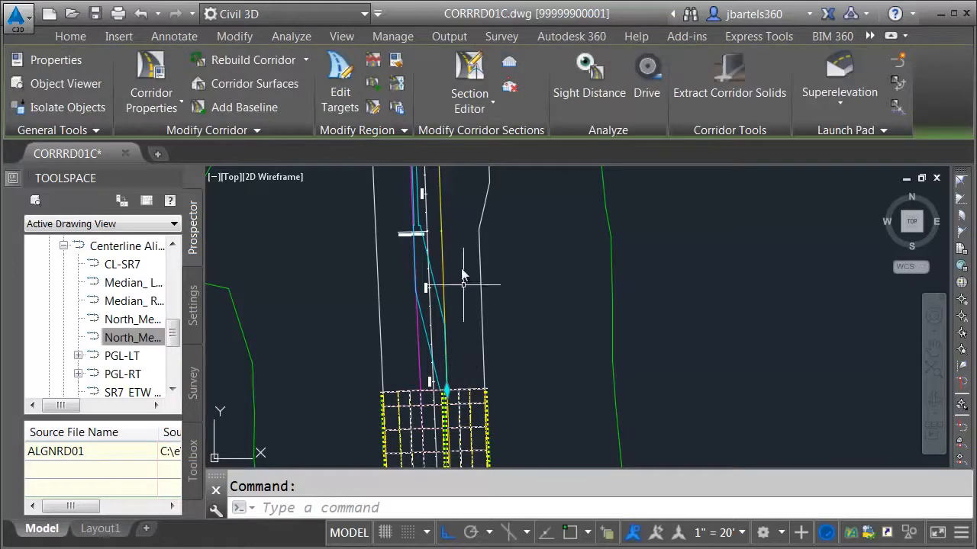
{"action": "left_click", "coordinate": [396, 106]}
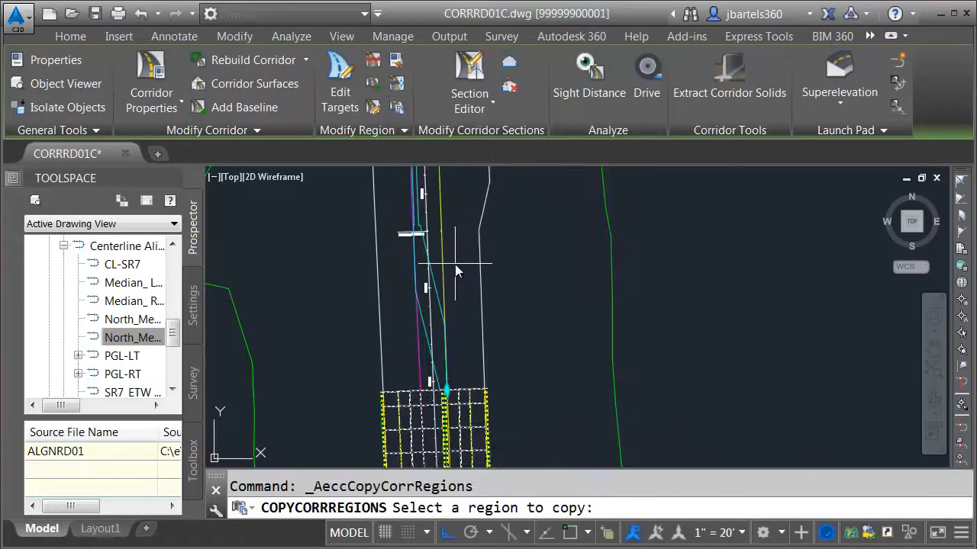
{"action": "scroll", "coordinate": [456, 289], "scroll_direction": "down", "scroll_amount": 2}
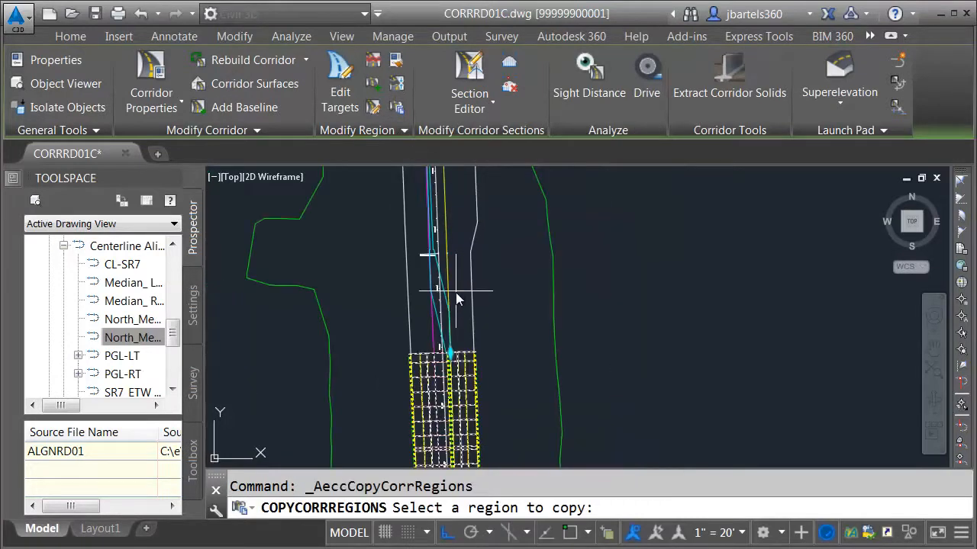
{"action": "left_click", "coordinate": [461, 393]}
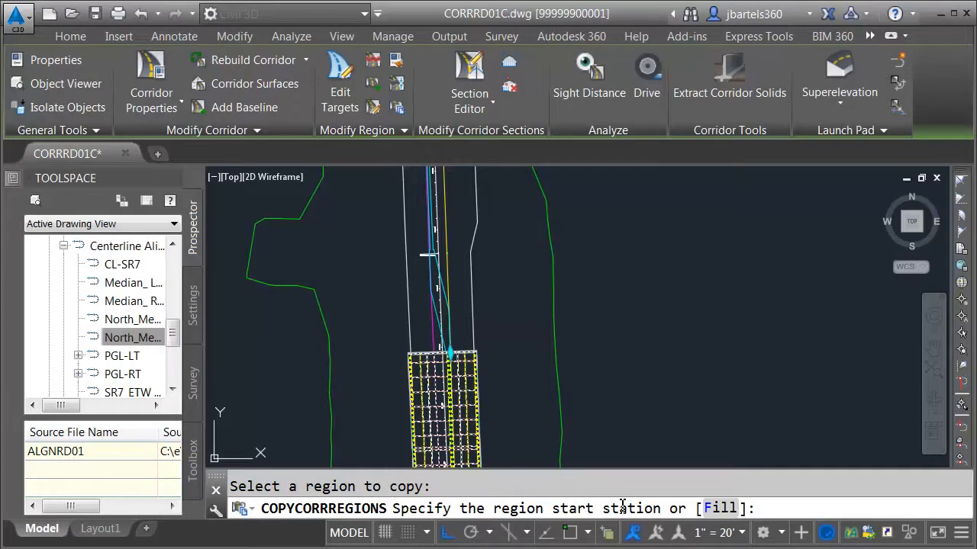
{"action": "scroll", "coordinate": [435, 265], "scroll_direction": "up", "scroll_amount": 5}
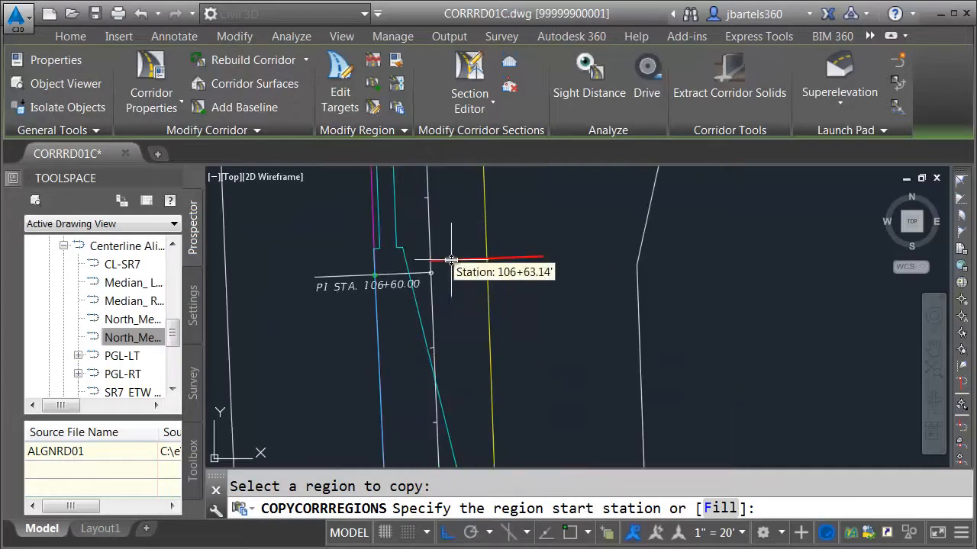
{"action": "right_click", "coordinate": [445, 235], "text": "shift"}
{"action": "left_click", "coordinate": [507, 324]}
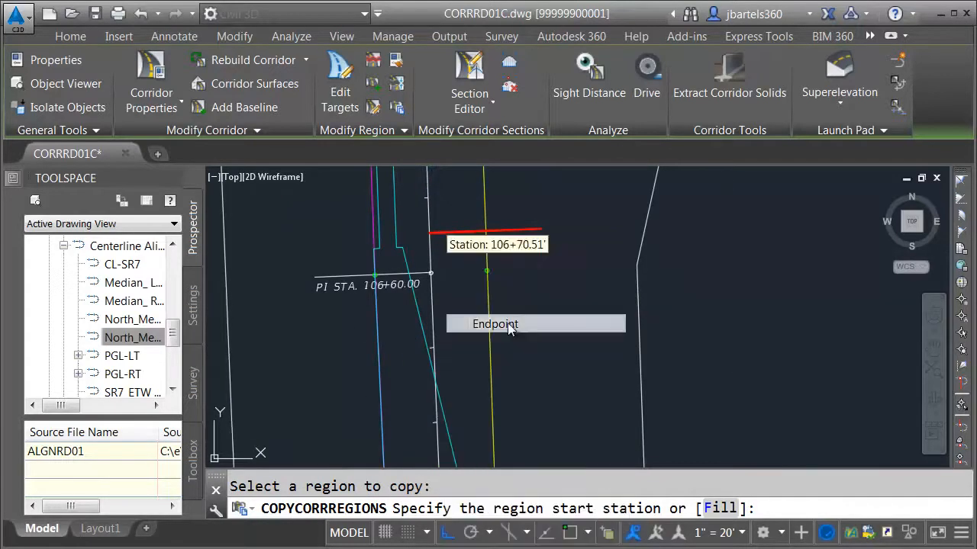
{"action": "left_click", "coordinate": [424, 246]}
- End the copied region at the northern endpoint of the median lines, at station 108+14.95, and finish copying
{"action": "scroll", "coordinate": [422, 243], "scroll_direction": "down", "scroll_amount": 4}
{"action": "middle_click_drag", "start_coordinate": [442, 207], "coordinate": [436, 301]}
{"action": "scroll", "coordinate": [418, 252], "scroll_direction": "up", "scroll_amount": 4}
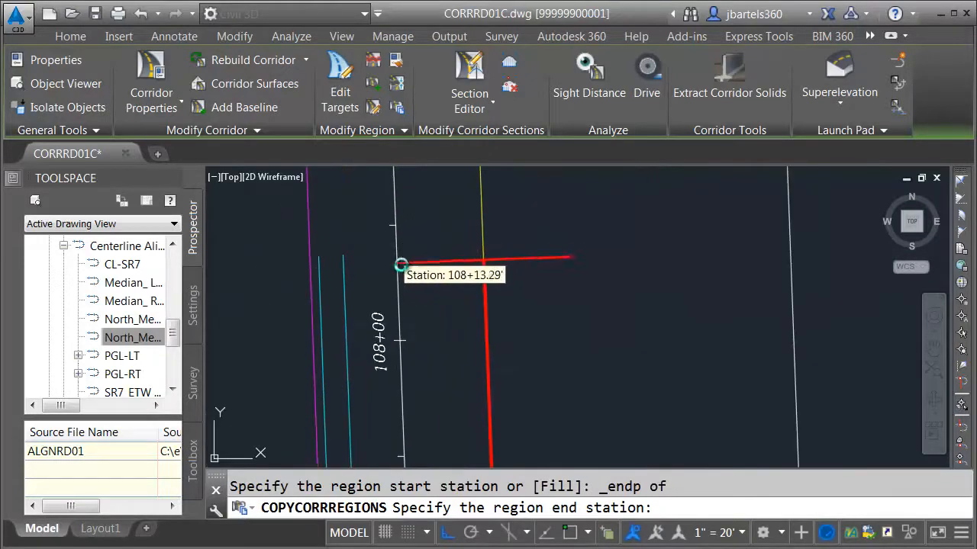
{"action": "right_click", "coordinate": [416, 262], "text": "shift"}
{"action": "left_click", "coordinate": [467, 351]}
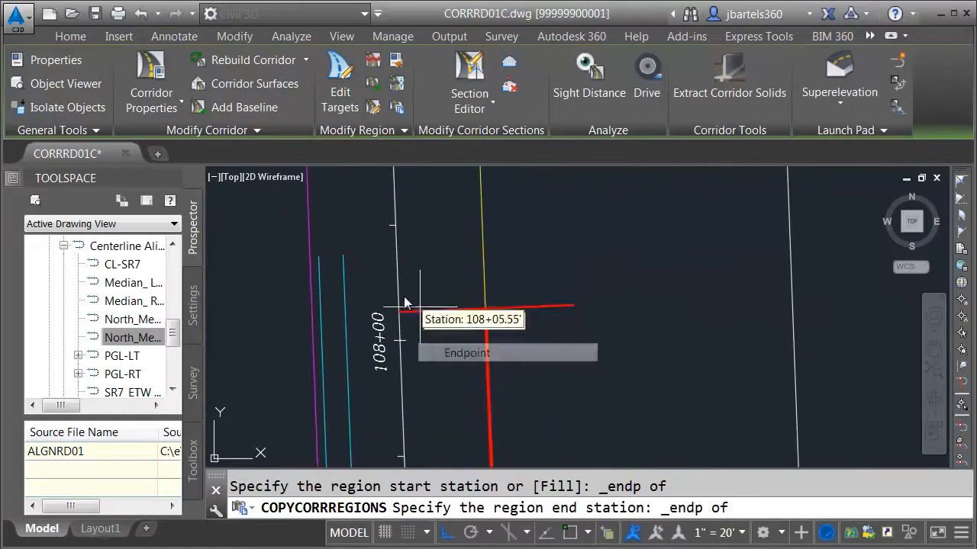
{"action": "left_click", "coordinate": [362, 283]}
{"action": "scroll", "coordinate": [466, 271], "scroll_direction": "down", "scroll_amount": 5}
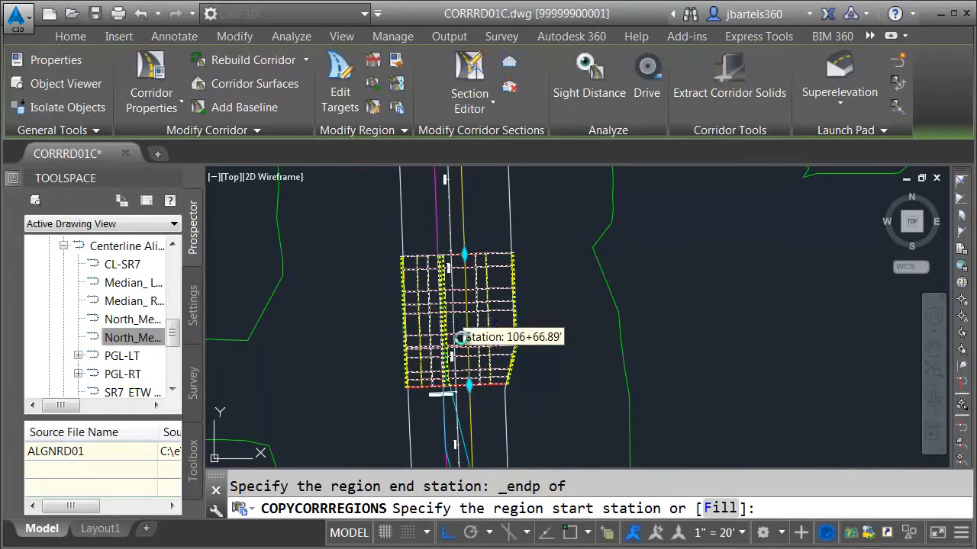
{"action": "scroll", "coordinate": [450, 378], "scroll_direction": "up", "scroll_amount": 4}
{"action": "key", "text": "Escape"}
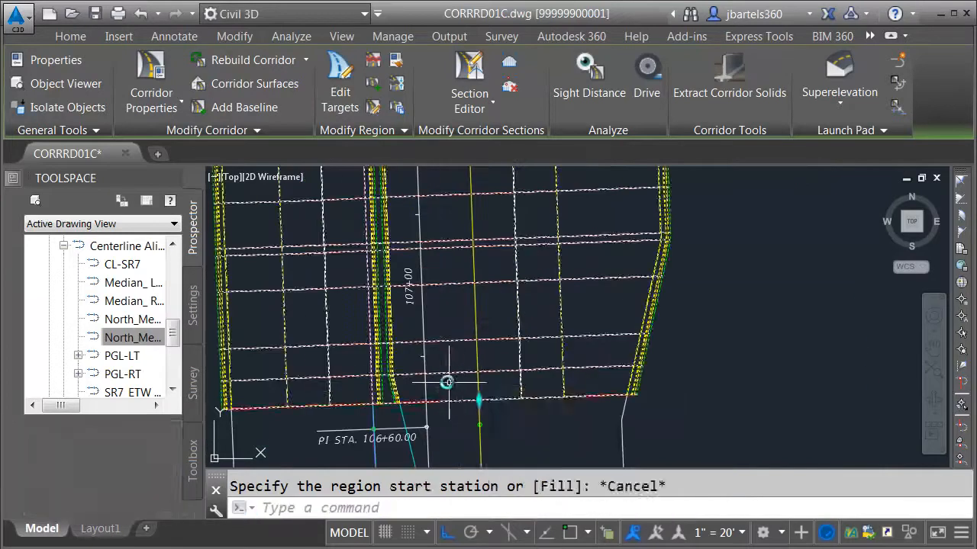
{"action": "key", "text": "Escape"}
- Set the copied region's start station to 106+66.92 in the corridor properties and rebuild the corridor
{"action": "scroll", "coordinate": [416, 398], "scroll_direction": "up", "scroll_amount": 3}
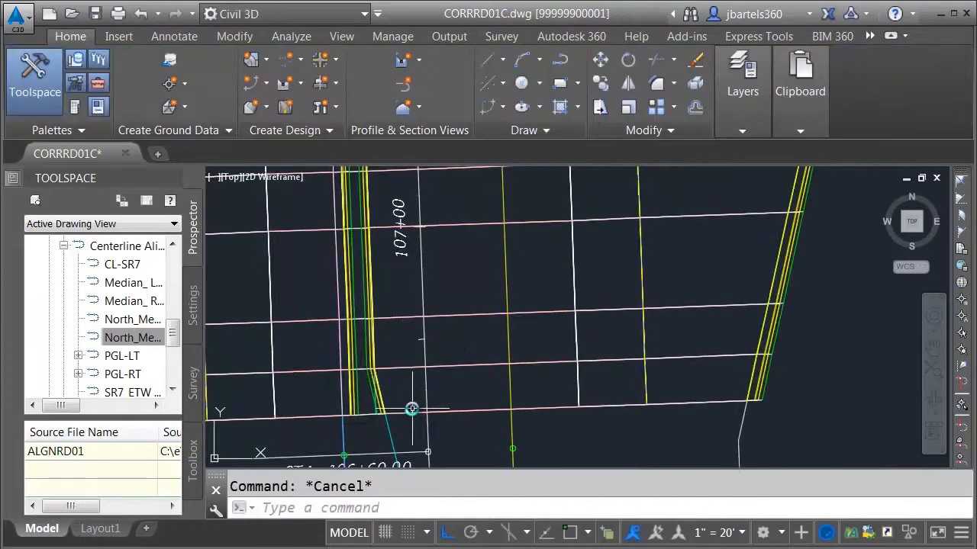
{"action": "left_click", "coordinate": [412, 385]}
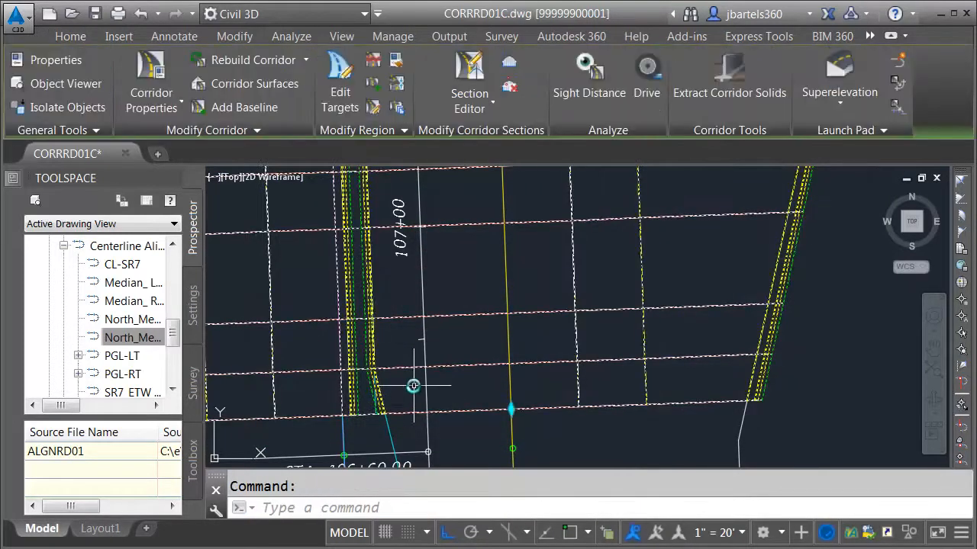
{"action": "left_click", "coordinate": [151, 82]}
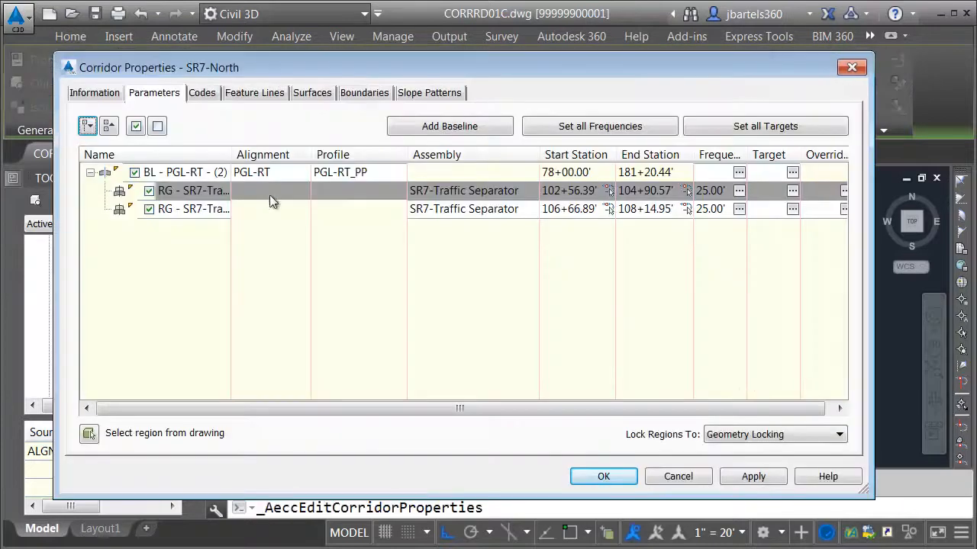
{"action": "double_click", "coordinate": [586, 209]}
{"action": "left_click", "coordinate": [594, 213]}
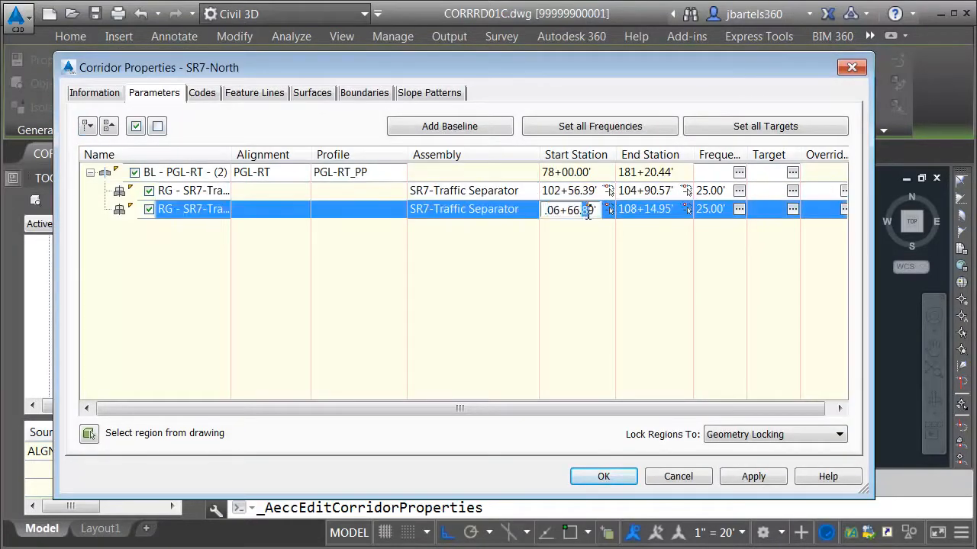
{"action": "type", "text": "92"}
{"action": "key", "text": "Up"}
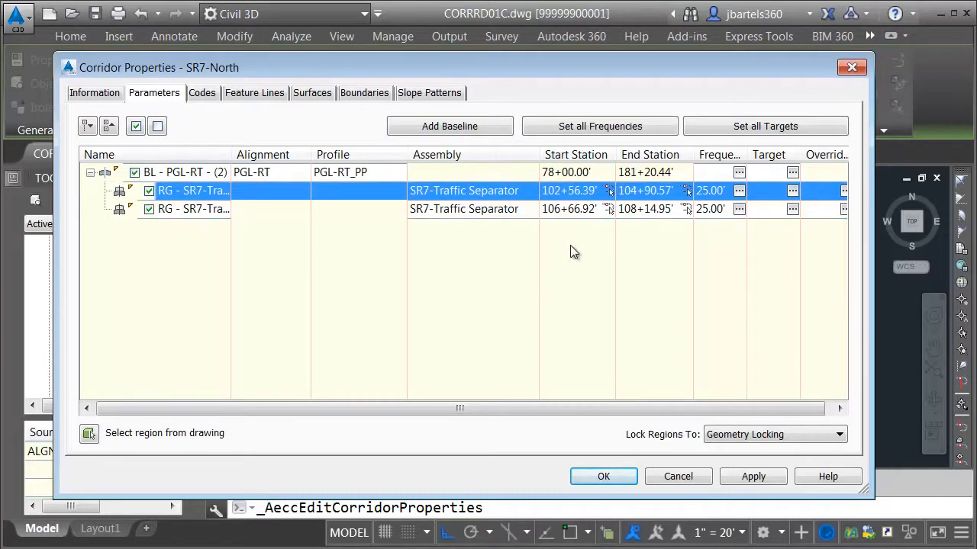
{"action": "left_click", "coordinate": [602, 476]}
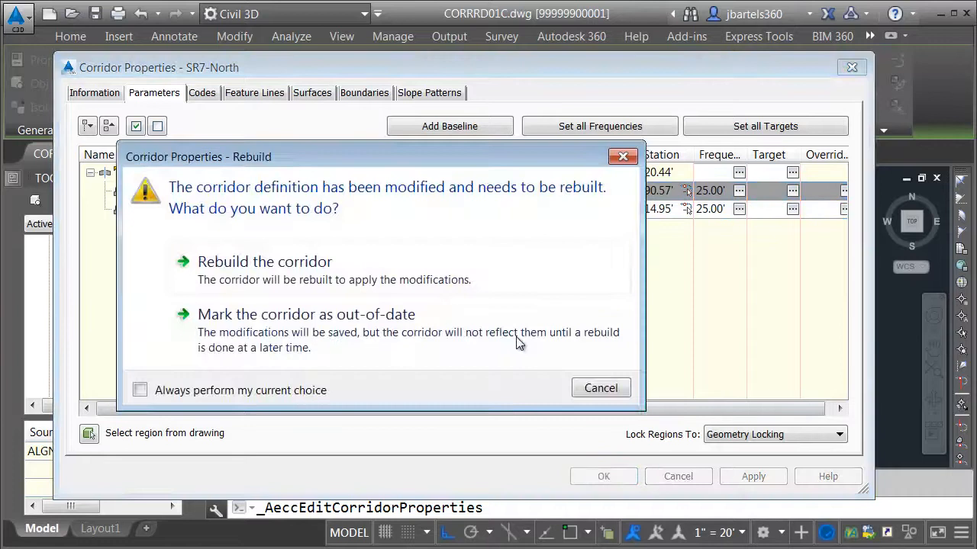
{"action": "left_click", "coordinate": [319, 269]}
{"action": "key", "text": "Escape"}
- Add a corridor region in the gap between the two separator regions, starting at the southern region's end endpoint, station 104+90.60
{"action": "scroll", "coordinate": [489, 305], "scroll_direction": "down", "scroll_amount": 6}
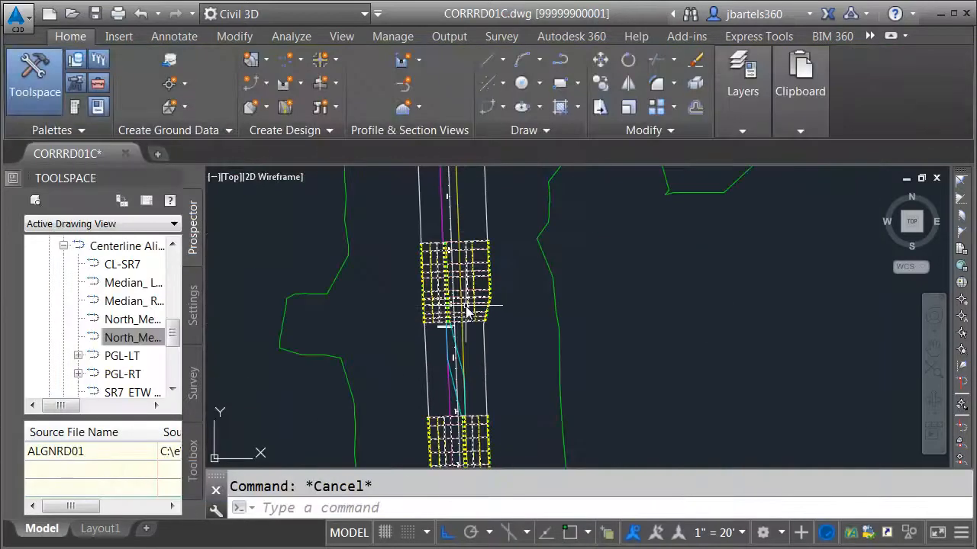
{"action": "scroll", "coordinate": [446, 313], "scroll_direction": "up", "scroll_amount": 2}
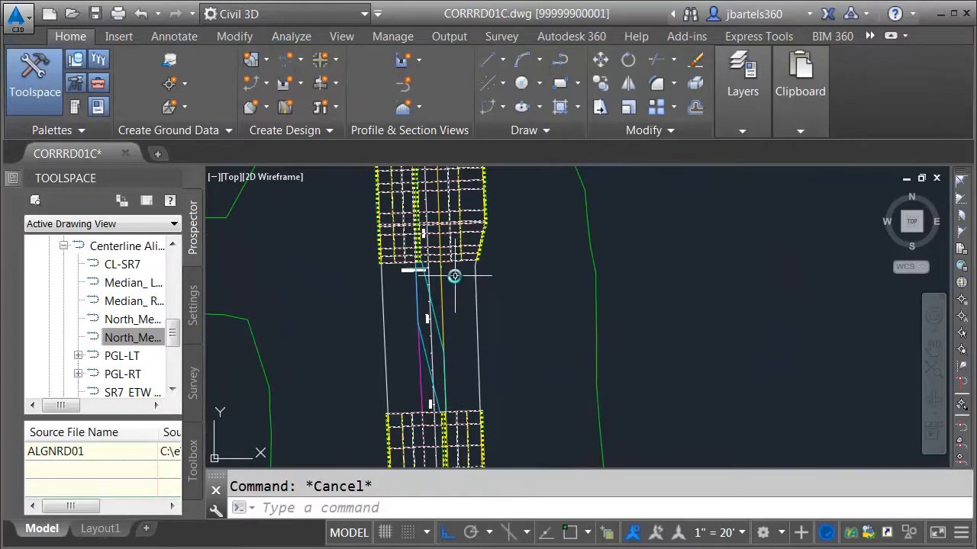
{"action": "mouse_move", "coordinate": [452, 282]}
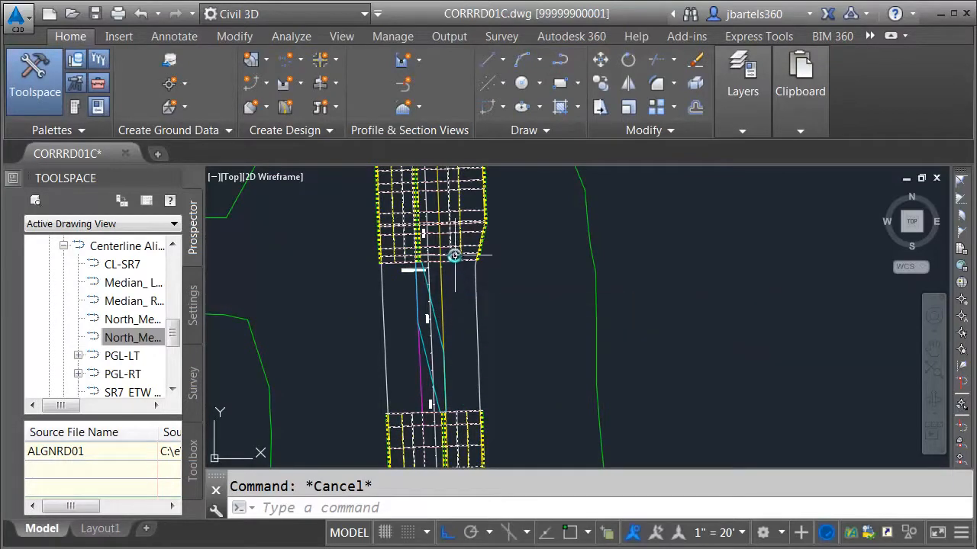
{"action": "left_click", "coordinate": [454, 254]}
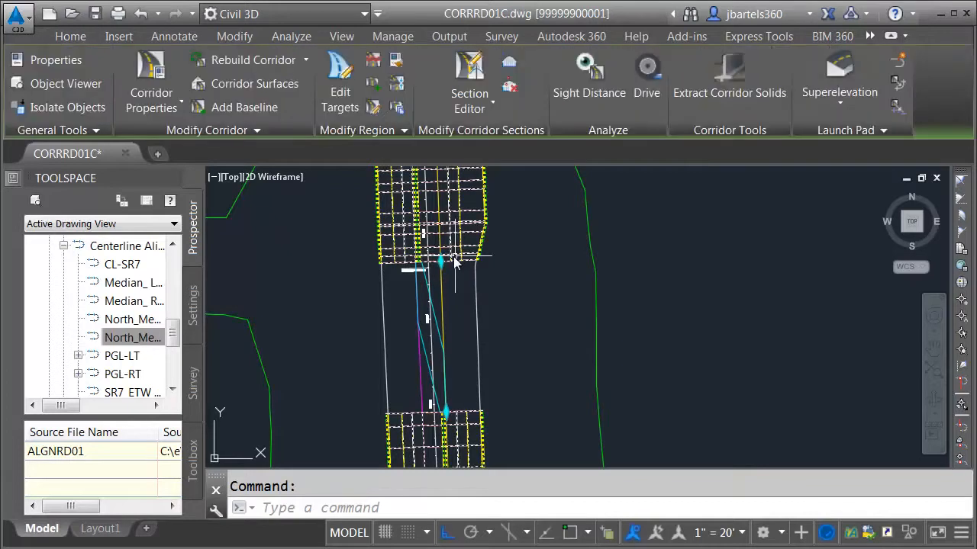
{"action": "left_click", "coordinate": [372, 82]}
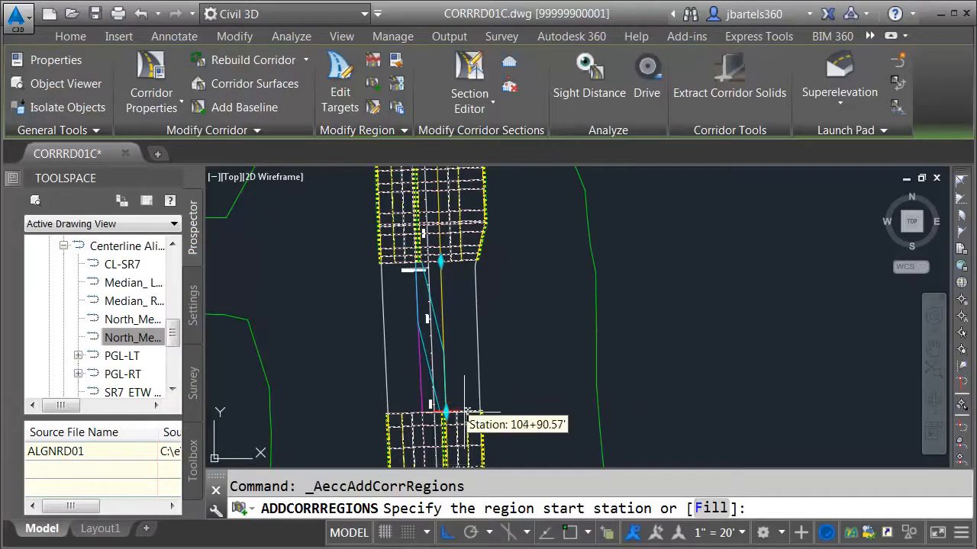
{"action": "scroll", "coordinate": [433, 408], "scroll_direction": "up", "scroll_amount": 3}
{"action": "scroll", "coordinate": [433, 409], "scroll_direction": "up", "scroll_amount": 4}
{"action": "right_click", "coordinate": [449, 345], "text": "shift"}
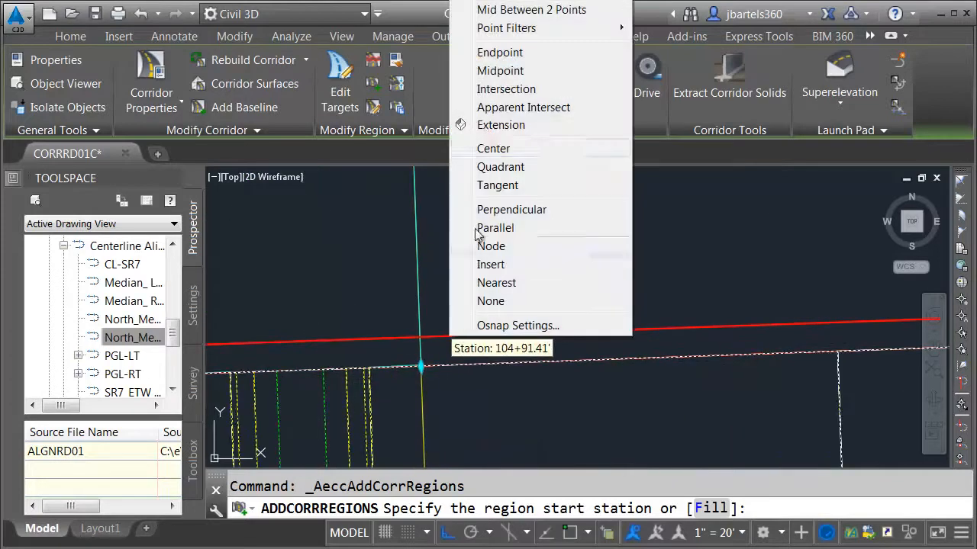
{"action": "left_click", "coordinate": [500, 54]}
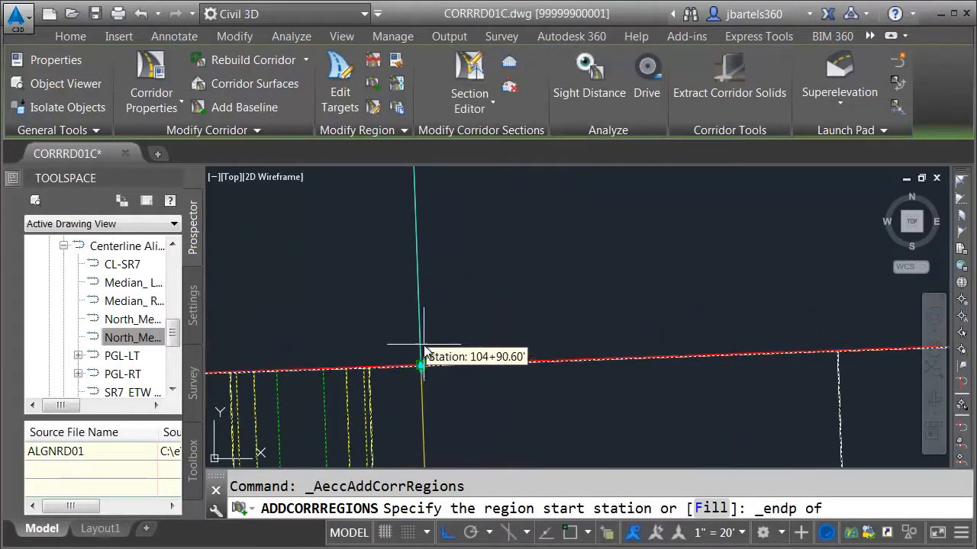
{"action": "left_click", "coordinate": [421, 347]}
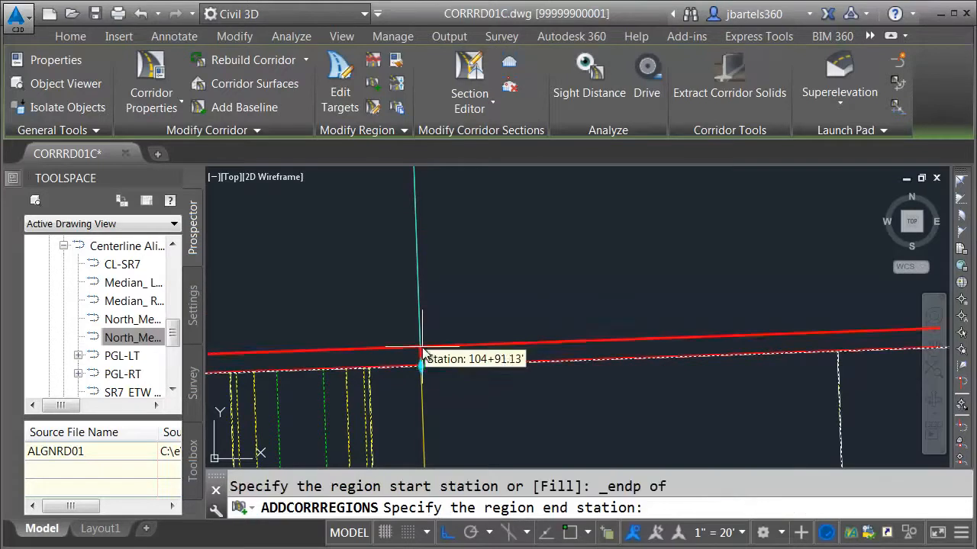
- End the new region at the median line endpoint, station 106+66.89, and create it with the SR7-Traffic Median assembly
{"action": "scroll", "coordinate": [438, 345], "scroll_direction": "down", "scroll_amount": 6}
{"action": "middle_click_drag", "start_coordinate": [449, 249], "coordinate": [448, 384]}
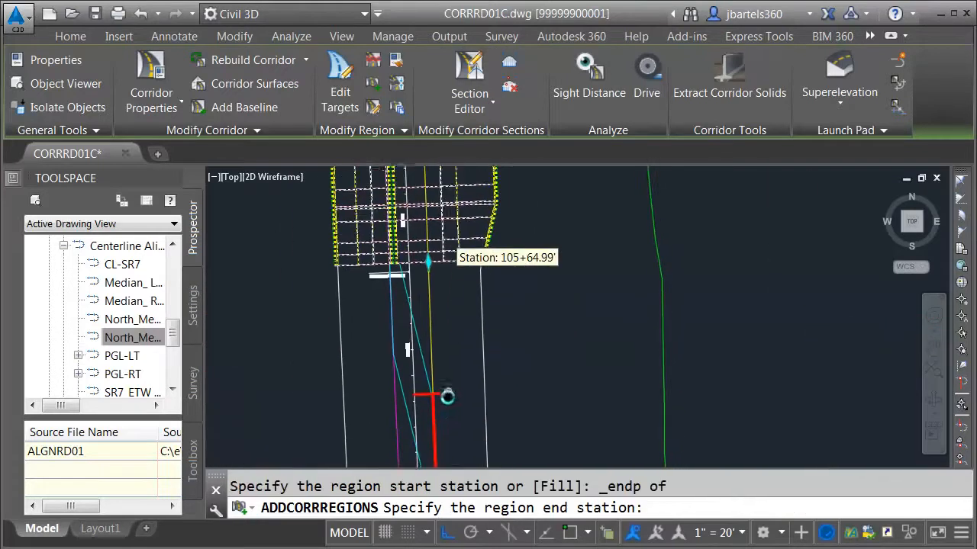
{"action": "scroll", "coordinate": [366, 252], "scroll_direction": "up", "scroll_amount": 5}
{"action": "right_click", "coordinate": [344, 246], "text": "shift"}
{"action": "left_click", "coordinate": [391, 336]}
{"action": "left_click", "coordinate": [321, 253]}
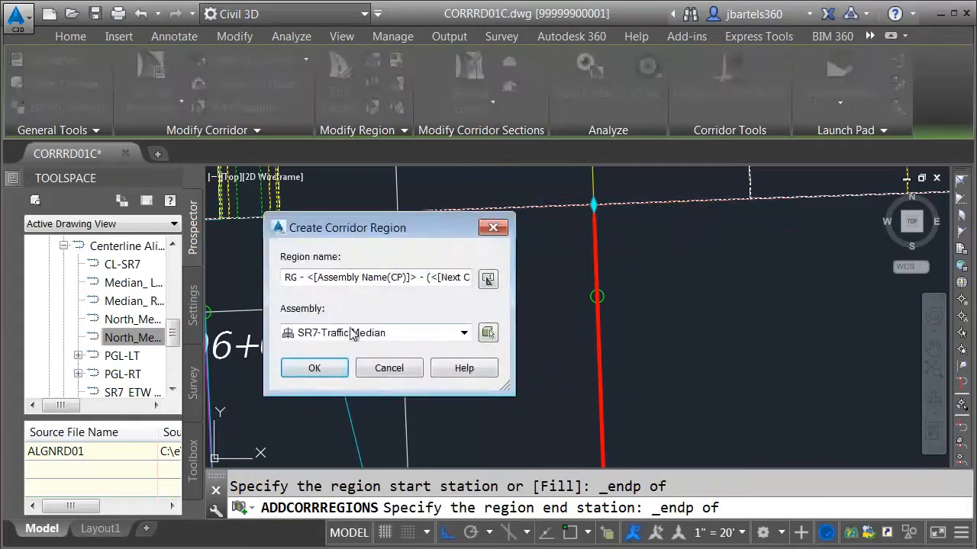
{"action": "left_click", "coordinate": [315, 368]}
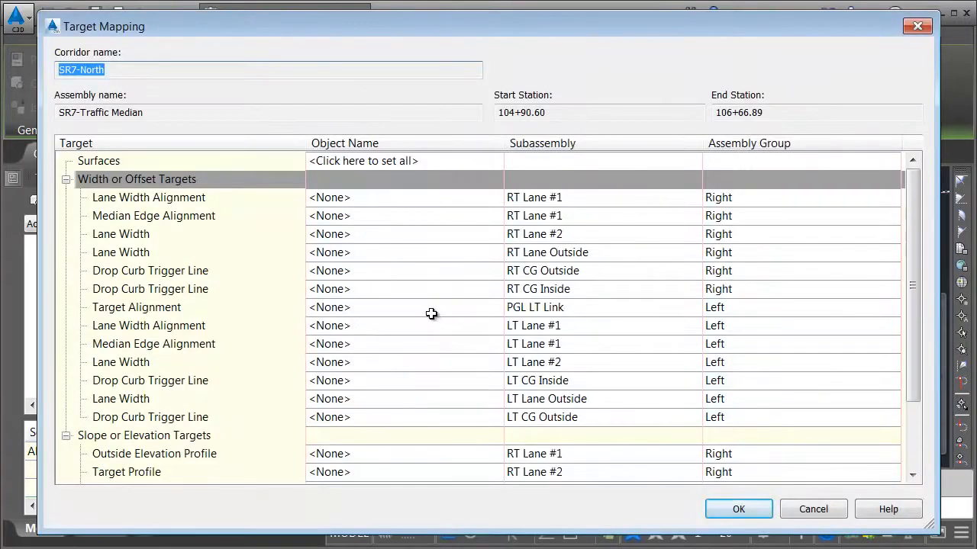
- Set the PGL LT Link target alignment to the PGL-LT alignment for the new region
{"action": "left_click", "coordinate": [406, 308]}
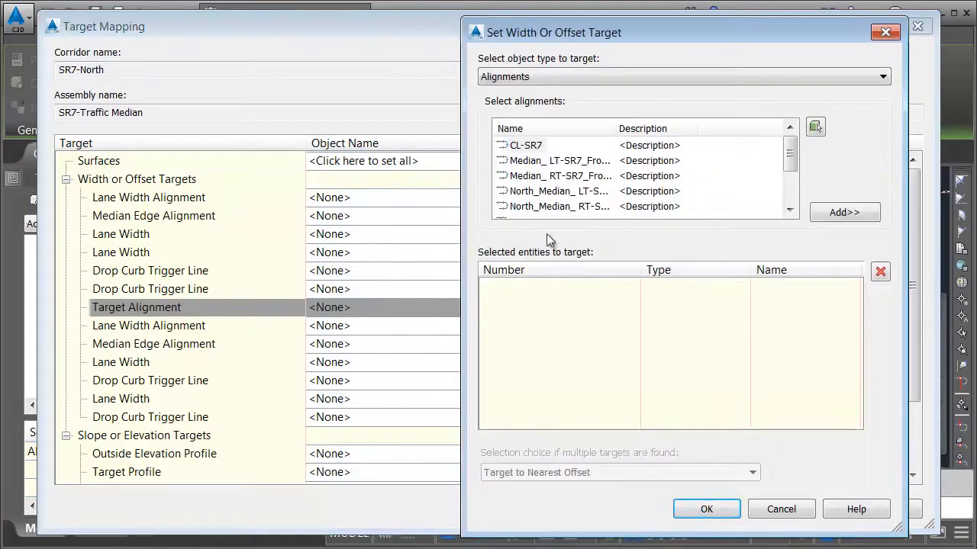
{"action": "scroll", "coordinate": [776, 167], "scroll_direction": "down", "scroll_amount": 1}
{"action": "left_click", "coordinate": [524, 190]}
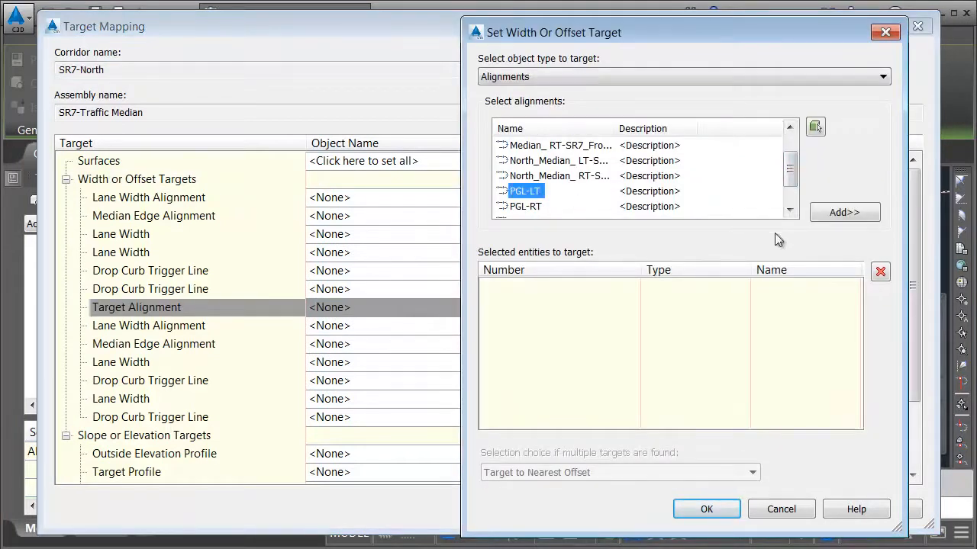
{"action": "left_click", "coordinate": [834, 216]}
{"action": "left_click", "coordinate": [707, 507]}
- Set the PGL LT Link target profile to PGL-LT_PP from the PGL-LT alignment
{"action": "left_click_drag", "start_coordinate": [906, 349], "coordinate": [916, 411]}
{"action": "left_click", "coordinate": [494, 417]}
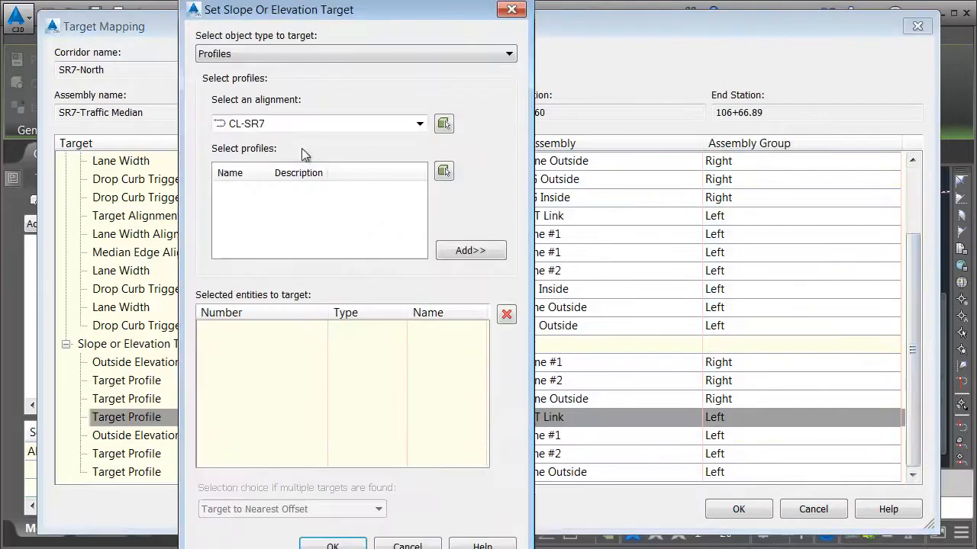
{"action": "left_click", "coordinate": [267, 125]}
{"action": "left_click", "coordinate": [256, 210]}
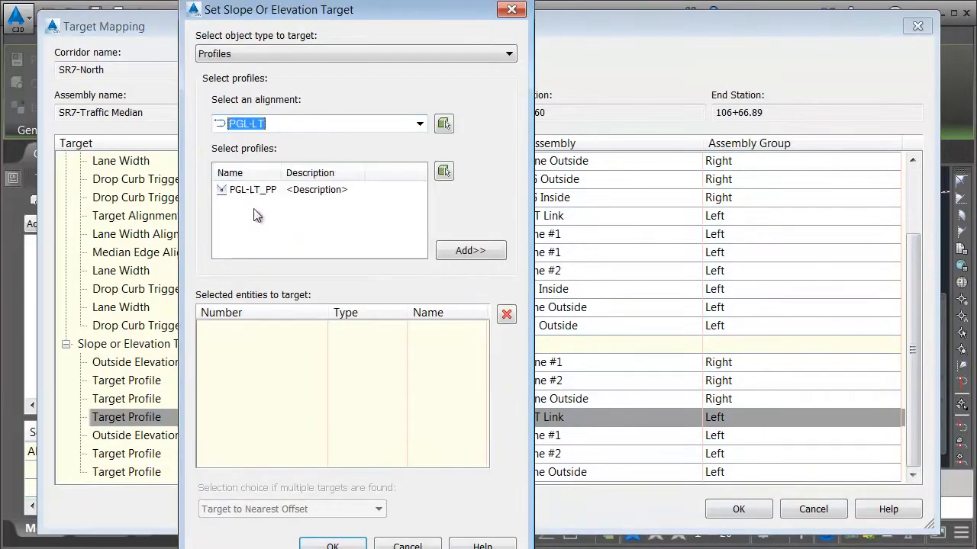
{"action": "left_click", "coordinate": [253, 190]}
{"action": "left_click", "coordinate": [468, 251]}
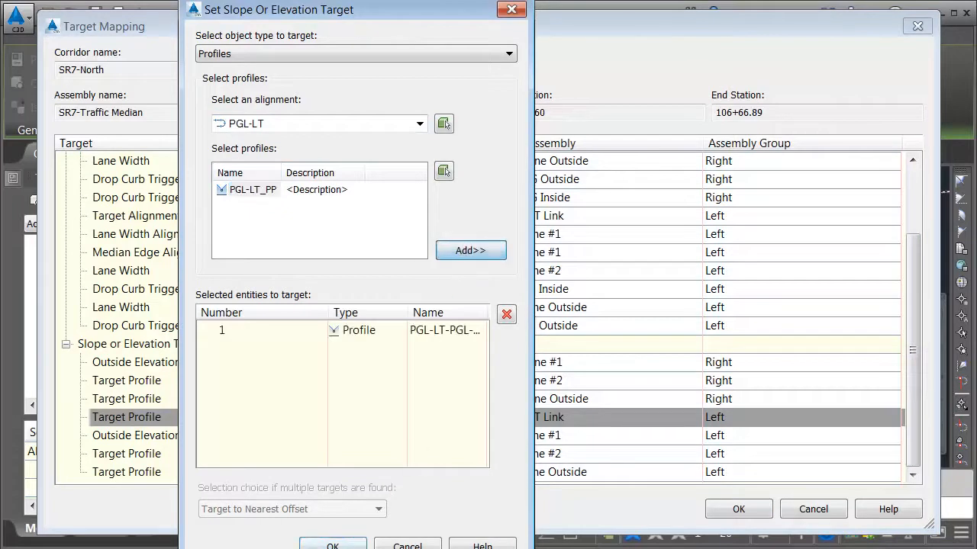
{"action": "left_click", "coordinate": [332, 546]}
- Set the lane width target of the LT Lane Outside subassembly to the SR7_ETW LT alignment
{"action": "left_click", "coordinate": [439, 308]}
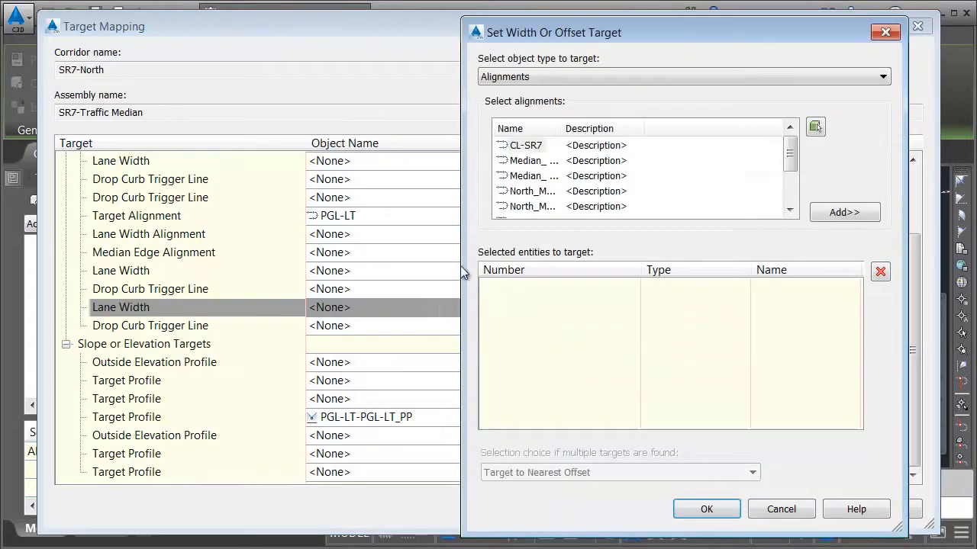
{"action": "left_click_drag", "start_coordinate": [791, 156], "coordinate": [790, 190]}
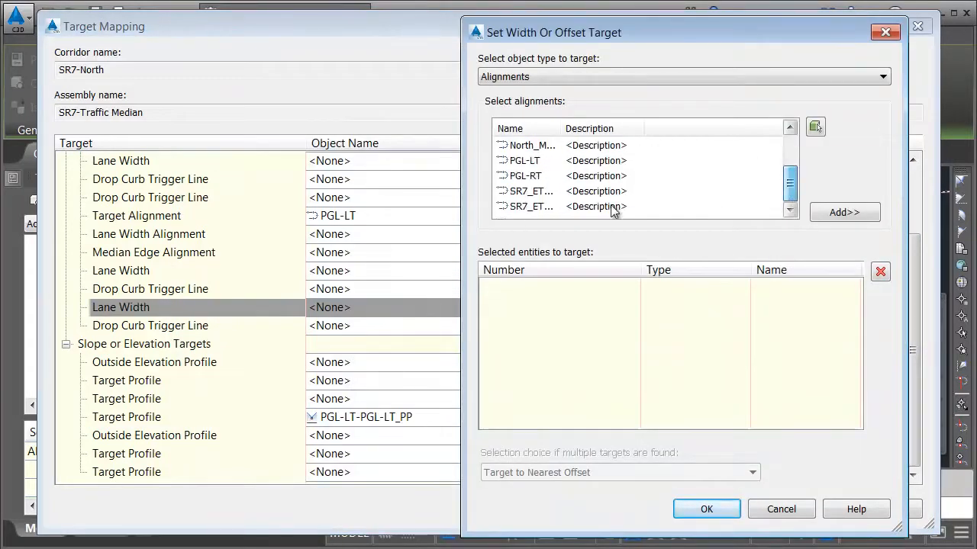
{"action": "left_click_drag", "start_coordinate": [566, 128], "coordinate": [598, 128]}
{"action": "left_click", "coordinate": [549, 192]}
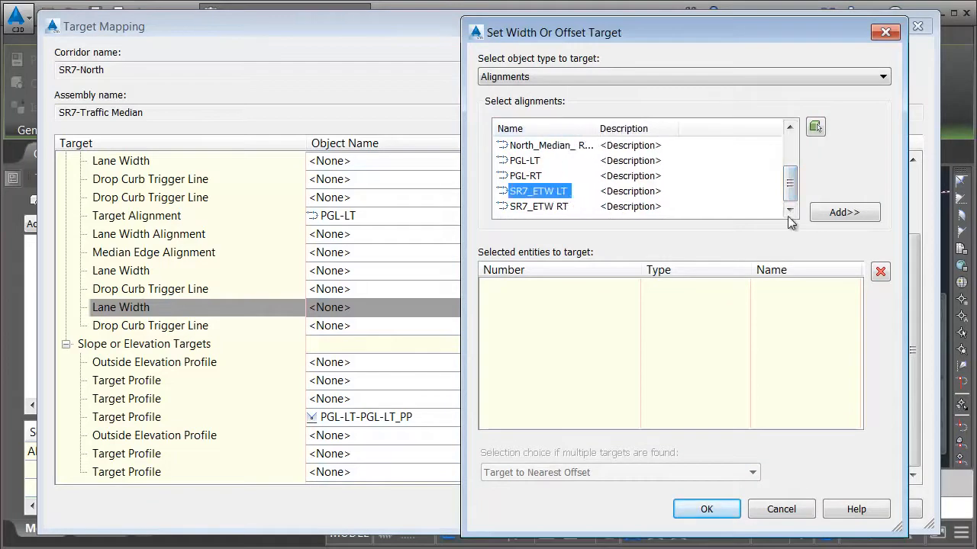
{"action": "left_click", "coordinate": [842, 212]}
{"action": "left_click", "coordinate": [693, 511]}
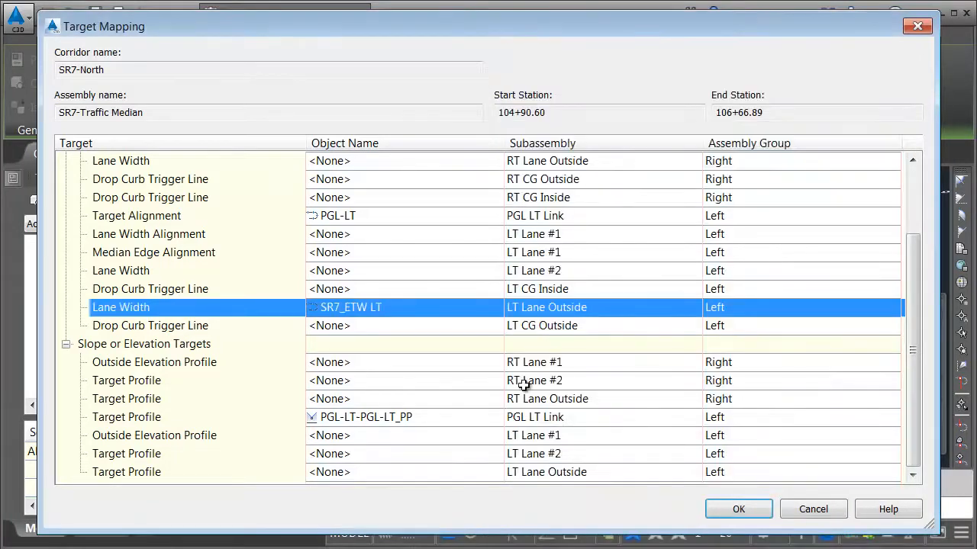
- Set the lane width target of the RT Lane Outside subassembly to the SR7_ETW RT alignment
{"action": "left_click", "coordinate": [401, 160]}
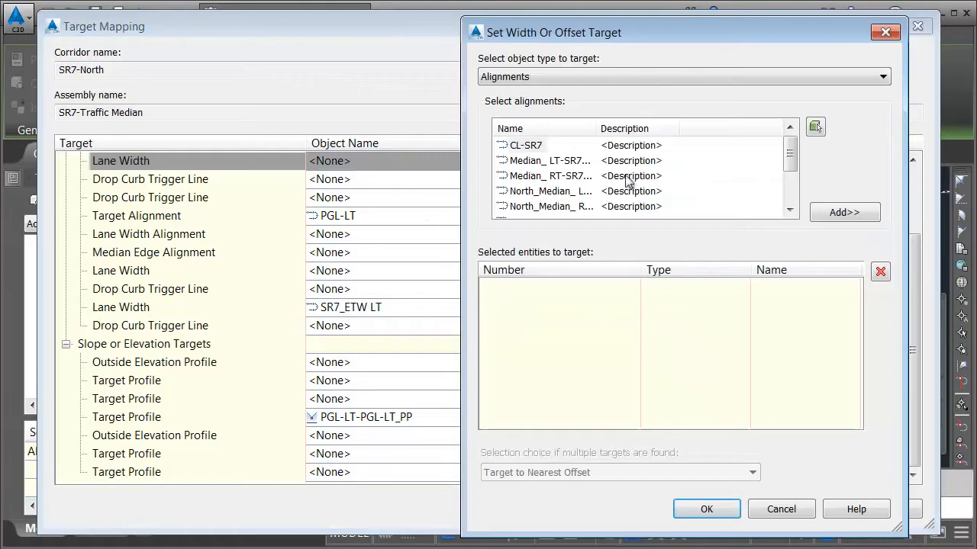
{"action": "left_click", "coordinate": [790, 170]}
{"action": "left_click", "coordinate": [690, 207]}
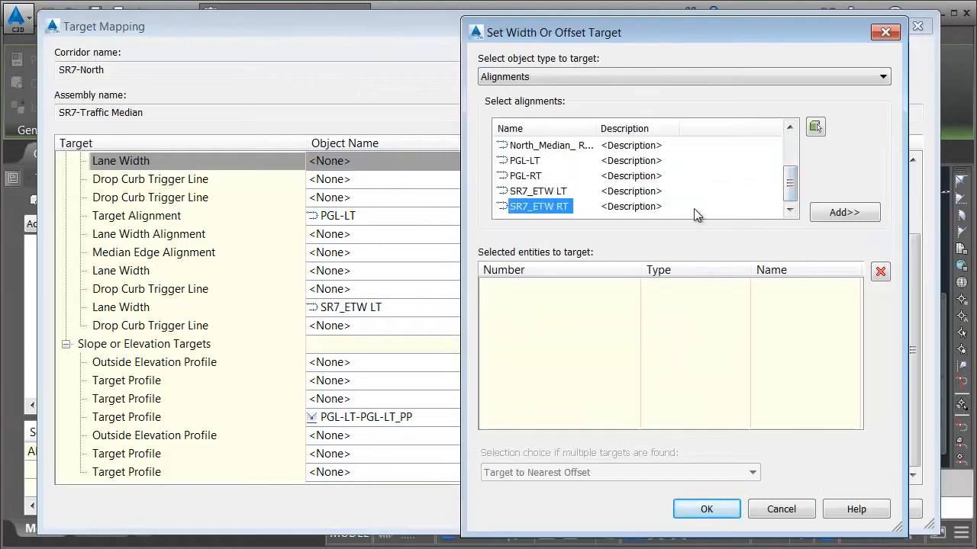
{"action": "left_click", "coordinate": [832, 213]}
{"action": "left_click", "coordinate": [710, 509]}
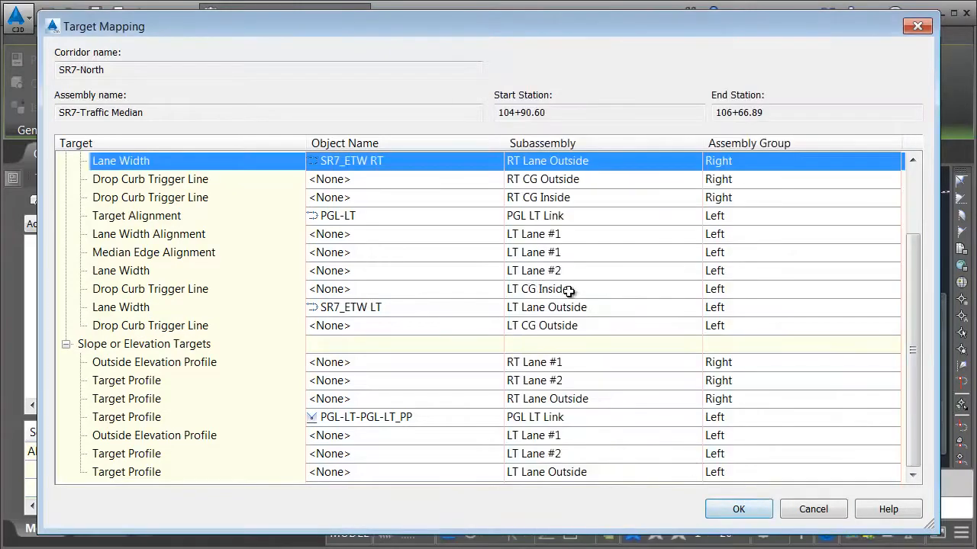
- Set the median edge target of the LT Lane #1 subassembly to the North_Median_ LT alignment
{"action": "left_click", "coordinate": [345, 253]}
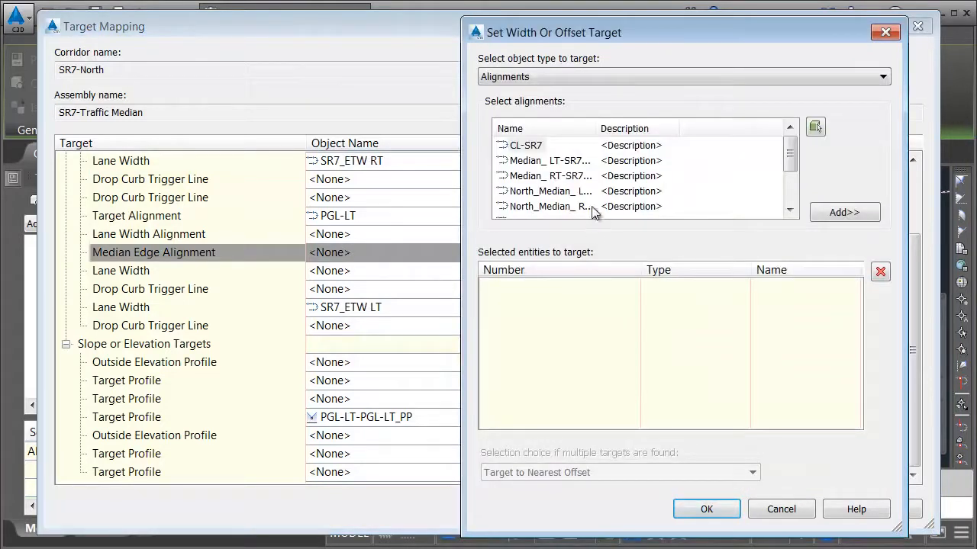
{"action": "left_click", "coordinate": [570, 194]}
{"action": "left_click", "coordinate": [833, 214]}
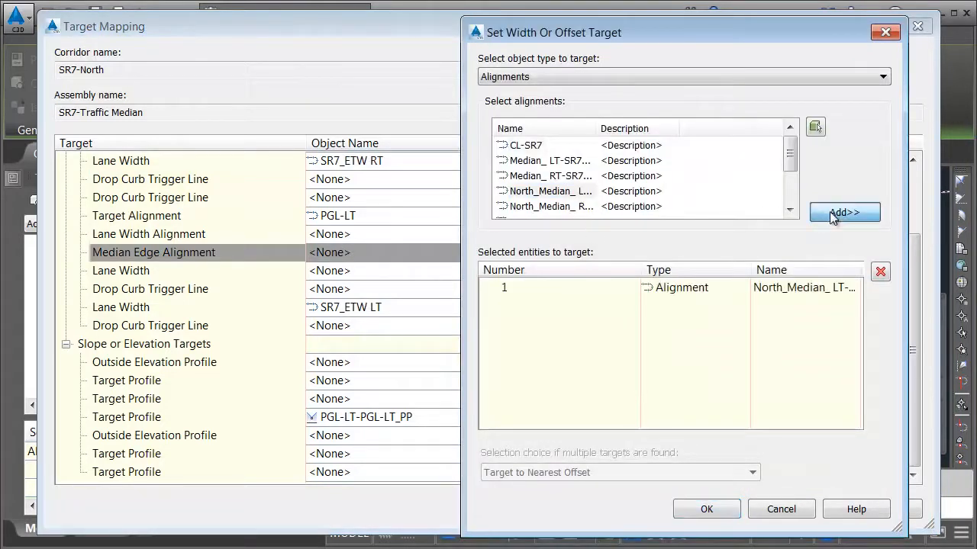
{"action": "left_click", "coordinate": [725, 510]}
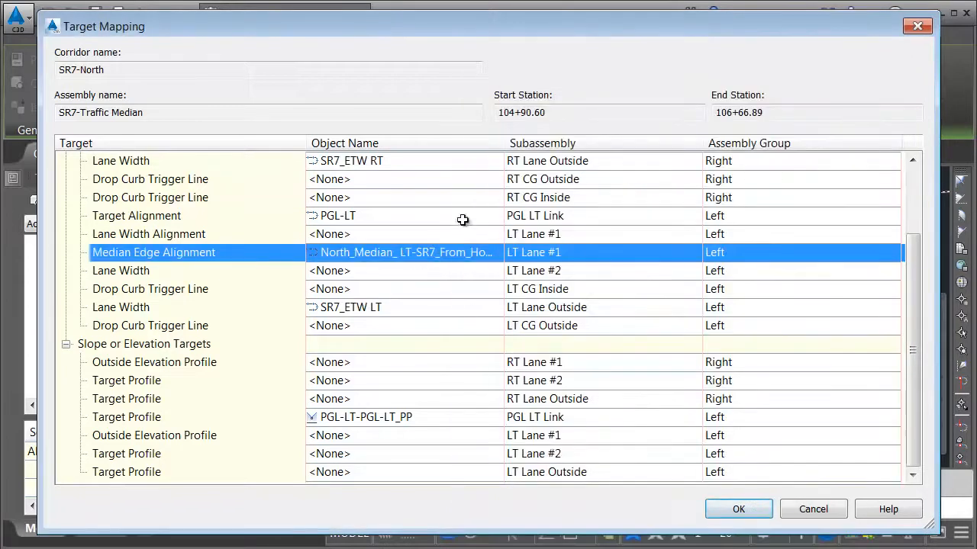
- Set the RT Lane #1 median edge target to the North_Median_ RT alignment, accept the target mapping and finish adding regions
{"action": "scroll", "coordinate": [914, 221], "scroll_direction": "up", "scroll_amount": 3}
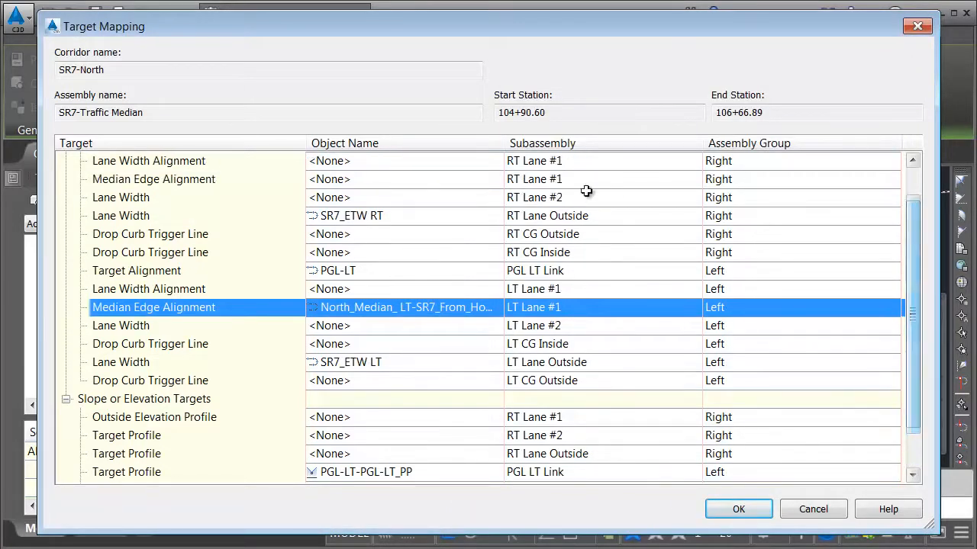
{"action": "left_click", "coordinate": [354, 179]}
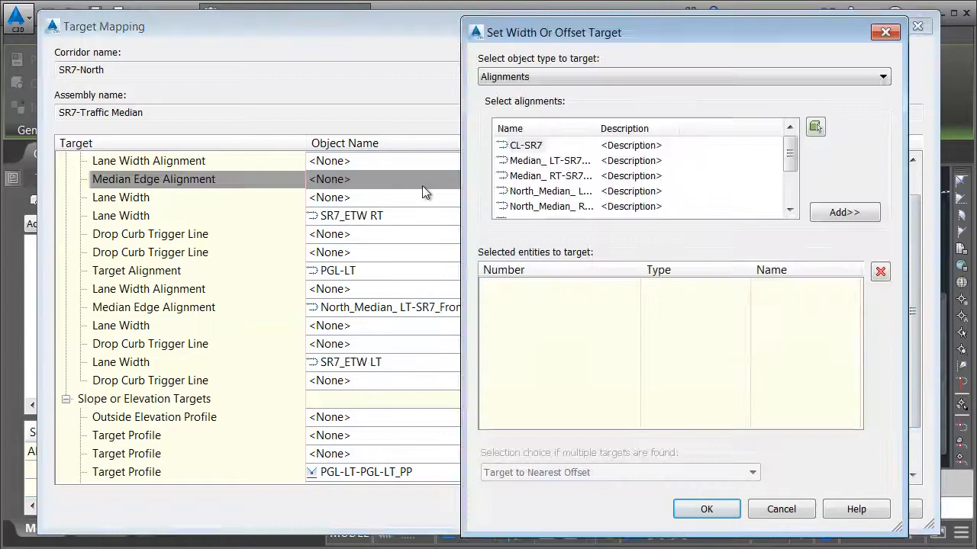
{"action": "left_click", "coordinate": [559, 206]}
{"action": "left_click", "coordinate": [833, 215]}
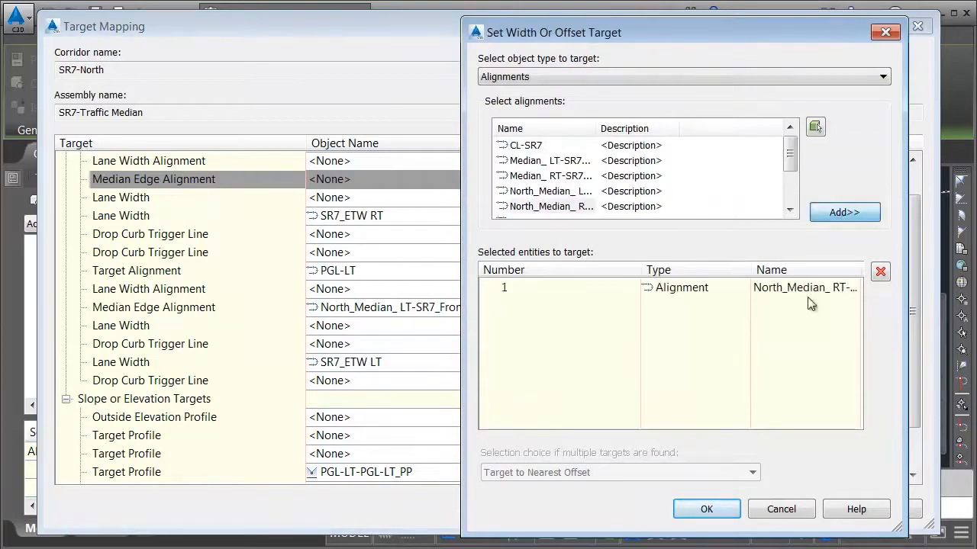
{"action": "left_click", "coordinate": [707, 507]}
{"action": "left_click", "coordinate": [731, 512]}
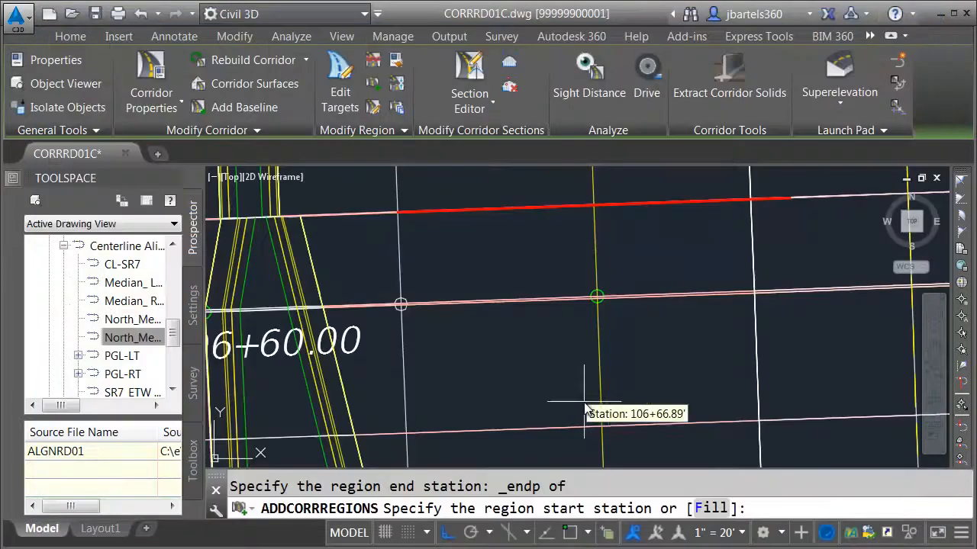
{"action": "key", "text": "Escape"}
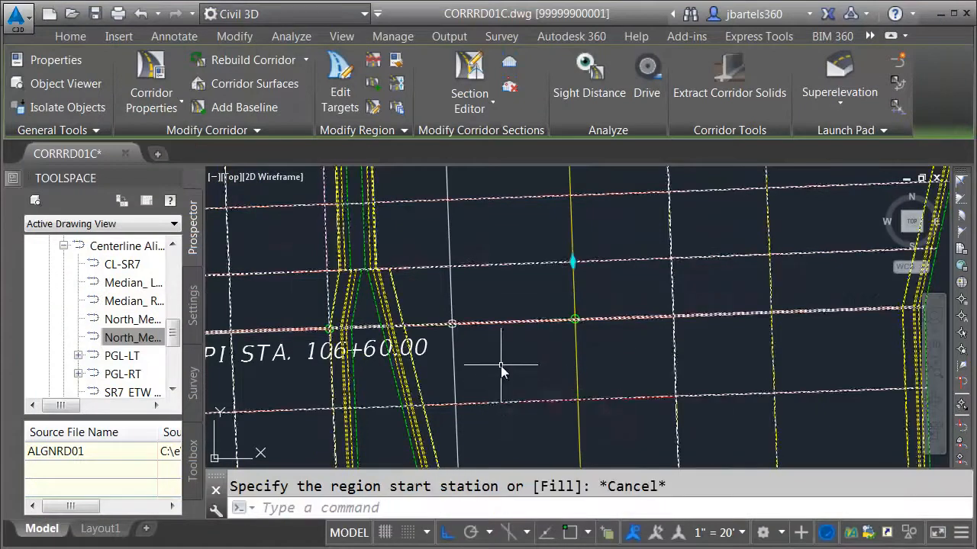
- Set the start station of the SR7-Traffic Median region to 104+90.63 in the corridor properties
{"action": "scroll", "coordinate": [500, 371], "scroll_direction": "down", "scroll_amount": 2}
{"action": "middle_click_drag", "start_coordinate": [501, 371], "coordinate": [501, 327]}
{"action": "scroll", "coordinate": [498, 355], "scroll_direction": "down", "scroll_amount": 2}
{"action": "middle_click_drag", "start_coordinate": [518, 403], "coordinate": [493, 207]}
{"action": "middle_click_drag", "start_coordinate": [512, 406], "coordinate": [511, 229]}
{"action": "scroll", "coordinate": [501, 380], "scroll_direction": "up", "scroll_amount": 2}
{"action": "scroll", "coordinate": [500, 379], "scroll_direction": "up", "scroll_amount": 2}
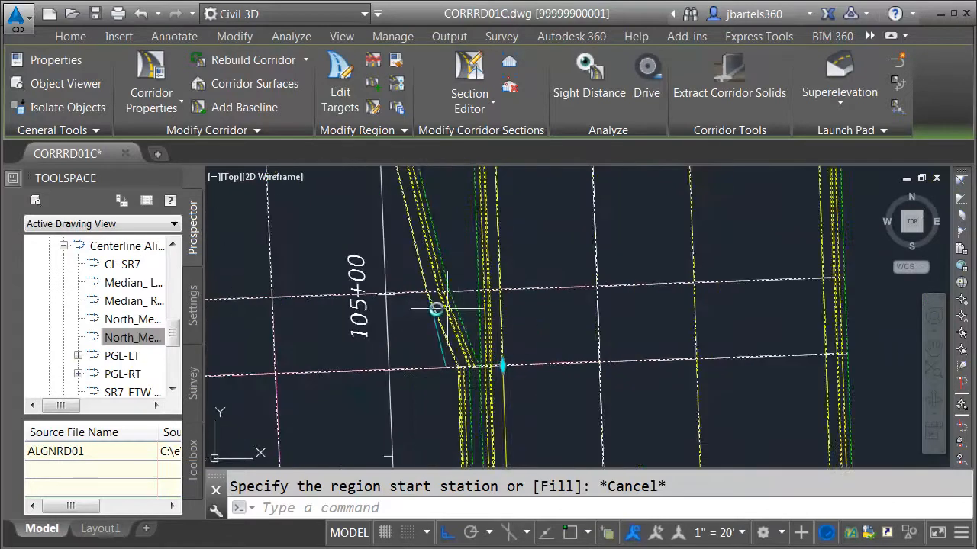
{"action": "left_click", "coordinate": [151, 80]}
{"action": "left_click", "coordinate": [430, 210]}
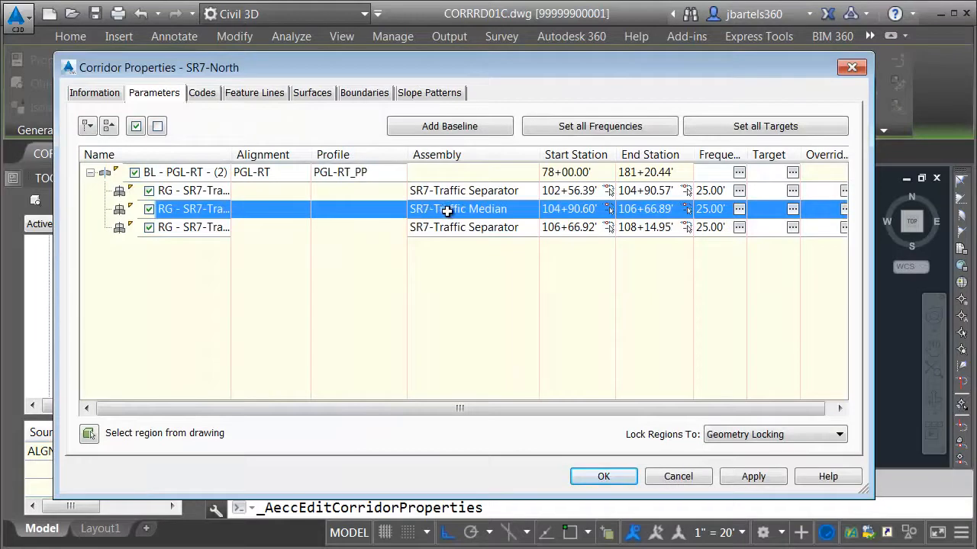
{"action": "left_click", "coordinate": [580, 210]}
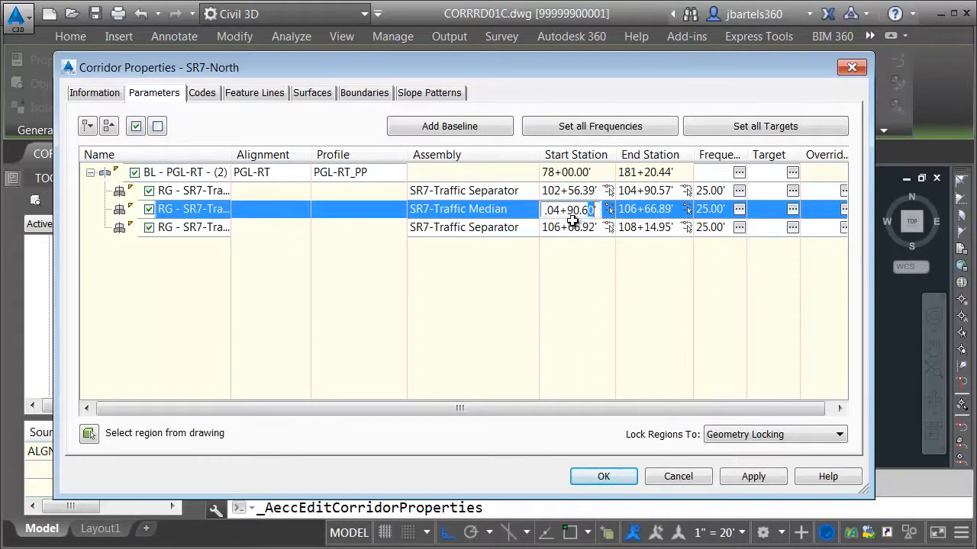
- Set the SR7-Traffic Median region's end station to 106+66.86 and rebuild the corridor
{"action": "left_click", "coordinate": [658, 213]}
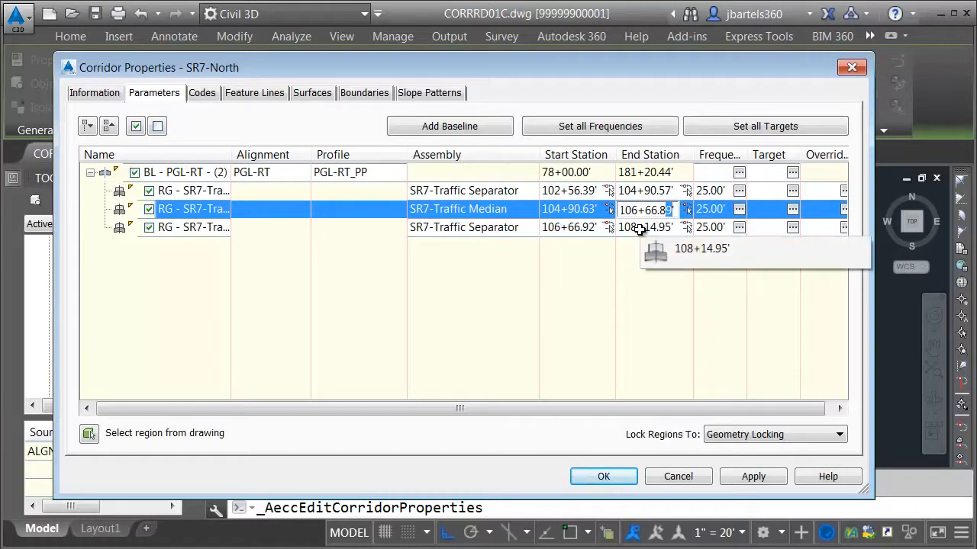
{"action": "left_click", "coordinate": [604, 476]}
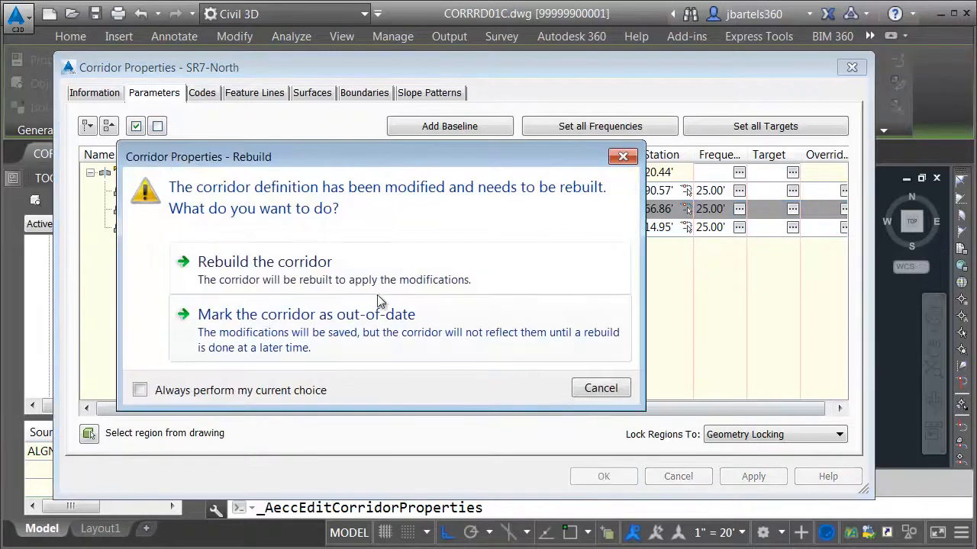
{"action": "left_click", "coordinate": [320, 270]}
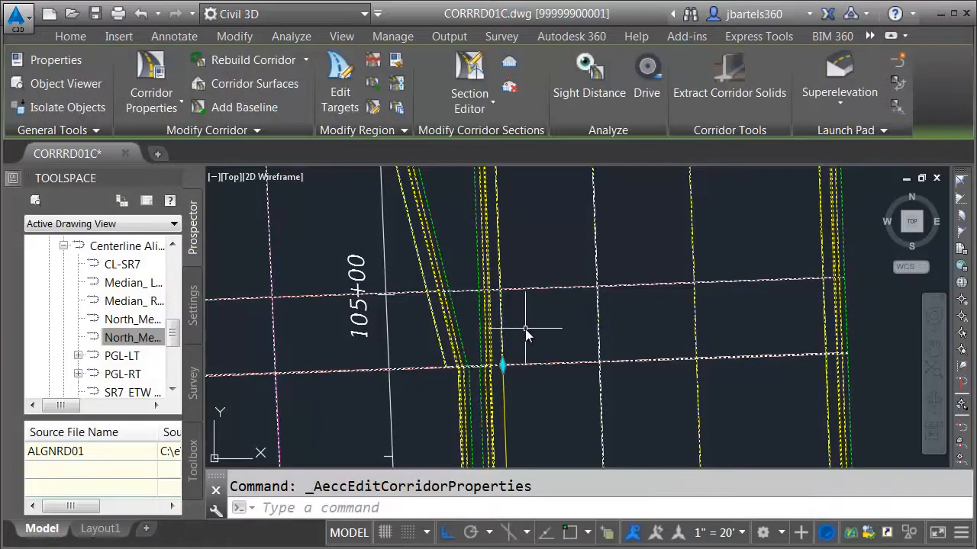
- Open the corridor in the section editor from the separator region south of the median transition
{"action": "scroll", "coordinate": [527, 336], "scroll_direction": "down", "scroll_amount": 6}
{"action": "mouse_move", "coordinate": [537, 409]}
{"action": "middle_mouse_down"}
{"action": "mouse_move", "coordinate": [536, 457]}
{"action": "mouse_move", "coordinate": [537, 261]}
{"action": "mouse_move", "coordinate": [508, 374]}
{"action": "middle_mouse_up"}
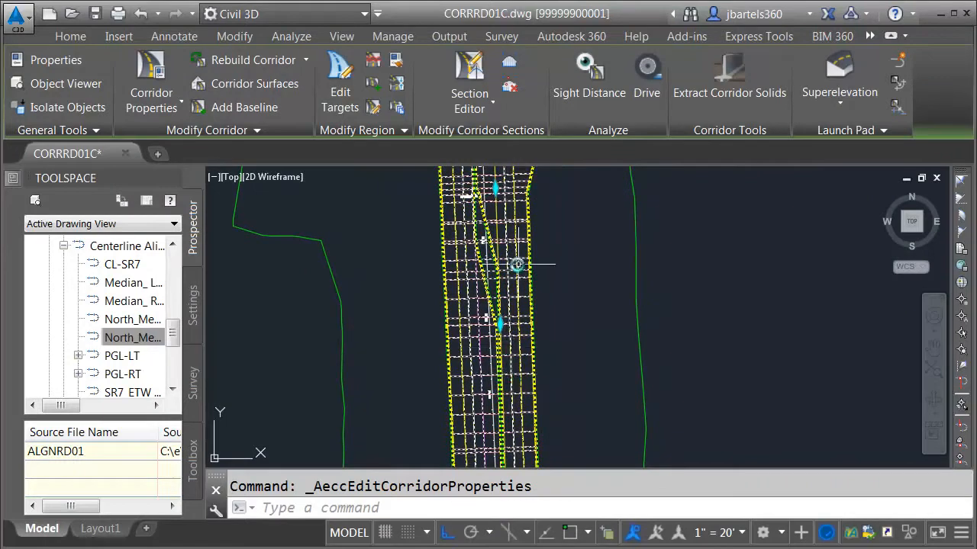
{"action": "key", "text": "Escape"}
{"action": "middle_click_drag", "start_coordinate": [501, 397], "coordinate": [499, 320]}
{"action": "scroll", "coordinate": [497, 290], "scroll_direction": "up", "scroll_amount": 5}
{"action": "middle_click_drag", "start_coordinate": [497, 271], "coordinate": [481, 375]}
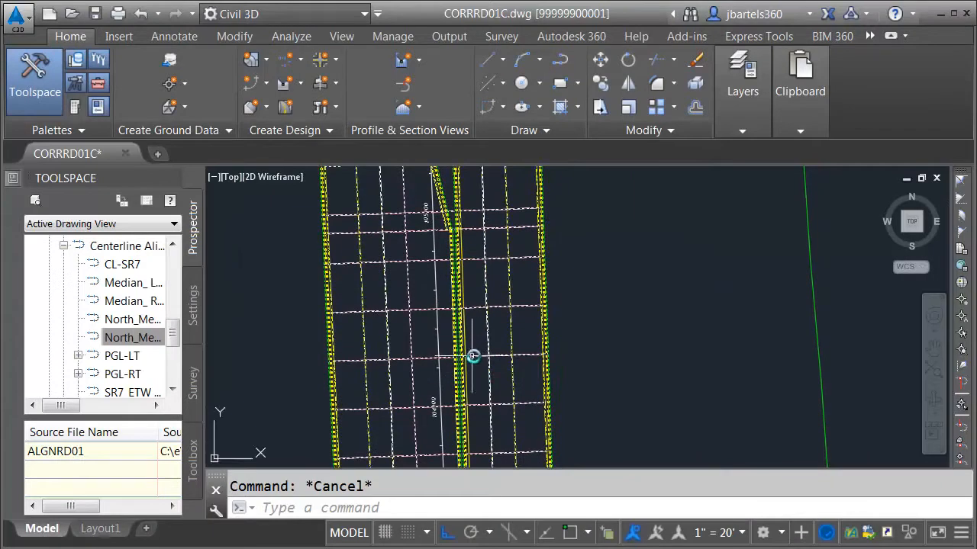
{"action": "left_click", "coordinate": [490, 334]}
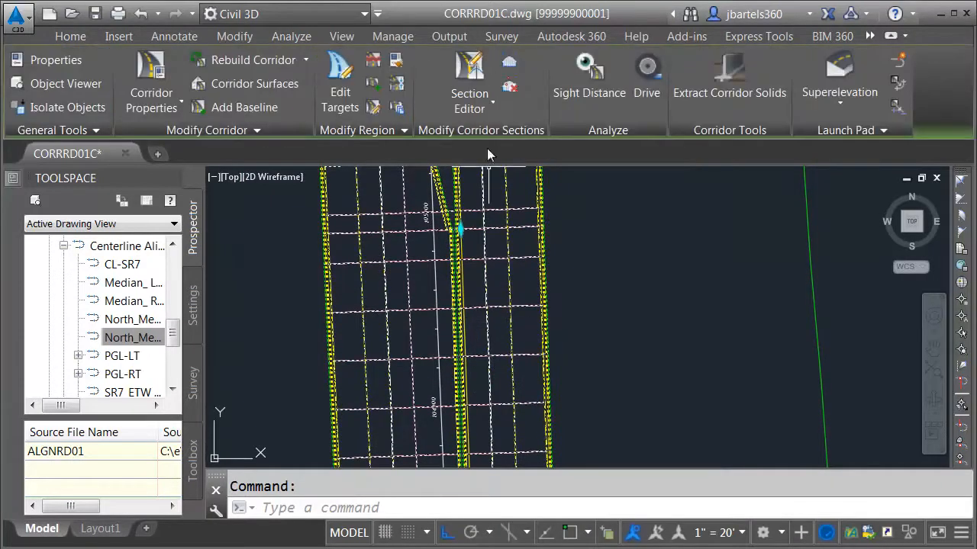
{"action": "left_click", "coordinate": [468, 80]}
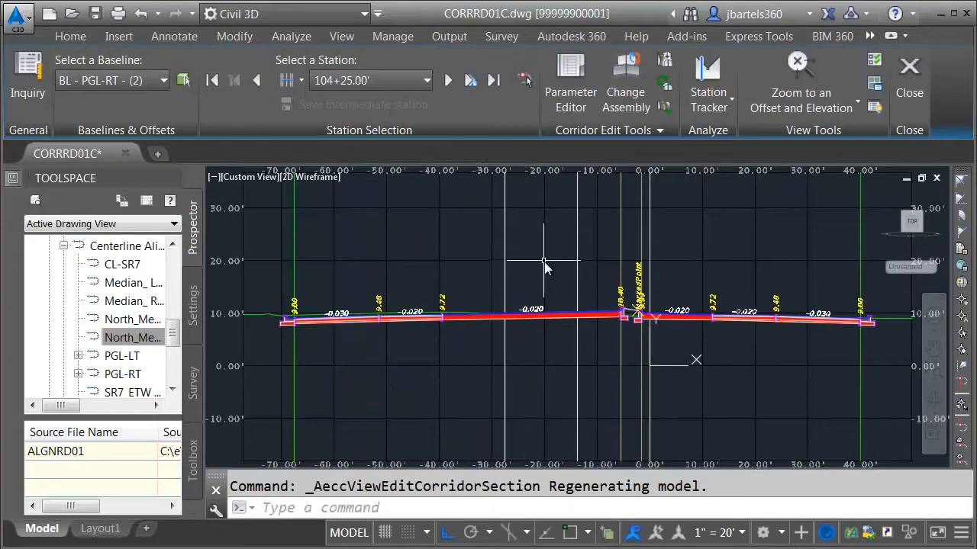
- Step forward through the sections from the southern separator into the median region, up to station 105+75.00
{"action": "left_click", "coordinate": [448, 81]}
{"action": "left_click", "coordinate": [447, 81]}
{"action": "left_click", "coordinate": [447, 81]}
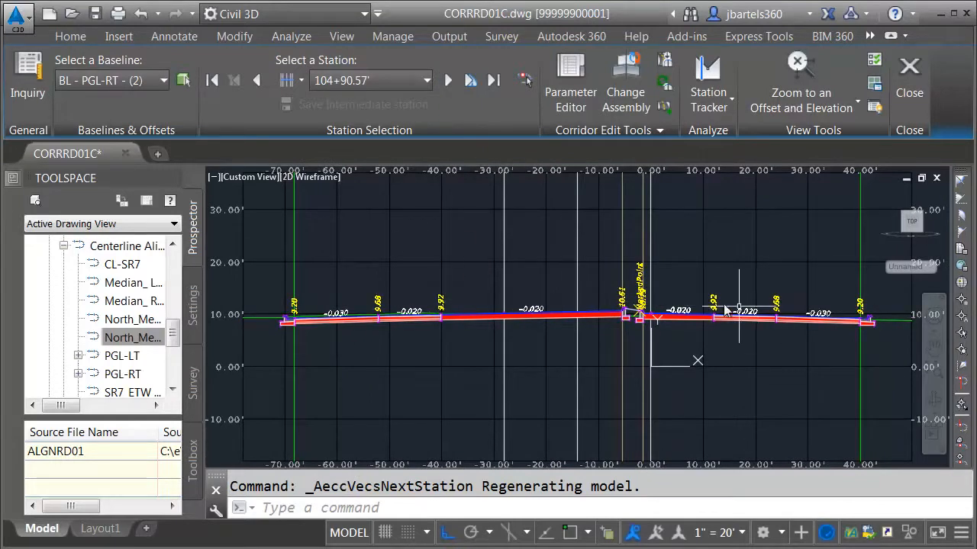
{"action": "left_click", "coordinate": [448, 80]}
{"action": "left_click", "coordinate": [448, 80]}
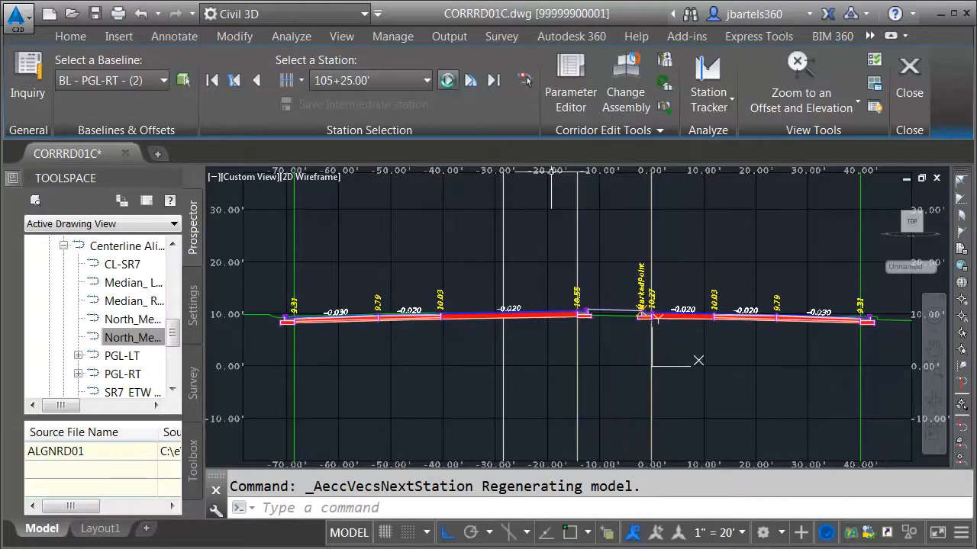
{"action": "left_click", "coordinate": [448, 80]}
{"action": "left_click", "coordinate": [447, 80]}
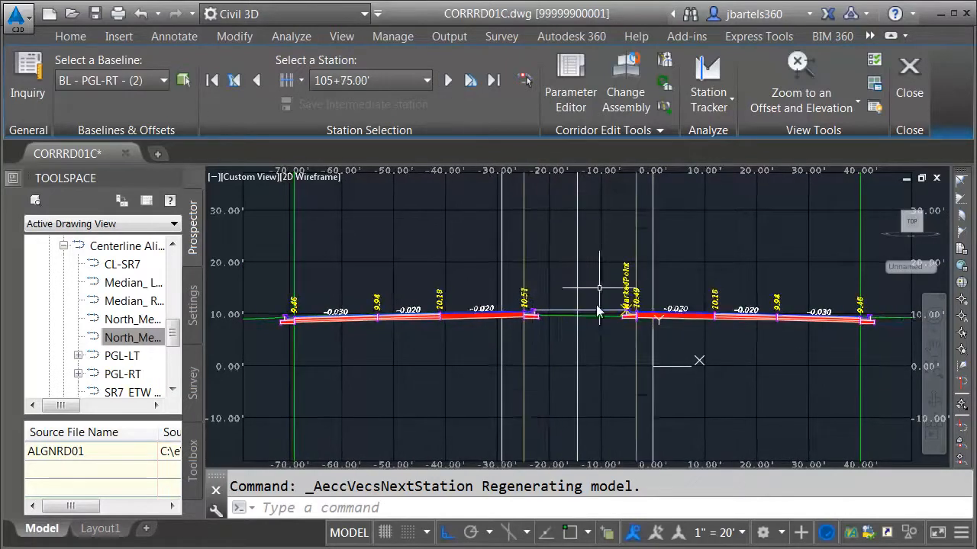
- Examine the median up close with Zoom to an Offset and Elevation, advancing the sections to station 106+59.76
{"action": "scroll", "coordinate": [595, 313], "scroll_direction": "up", "scroll_amount": 4}
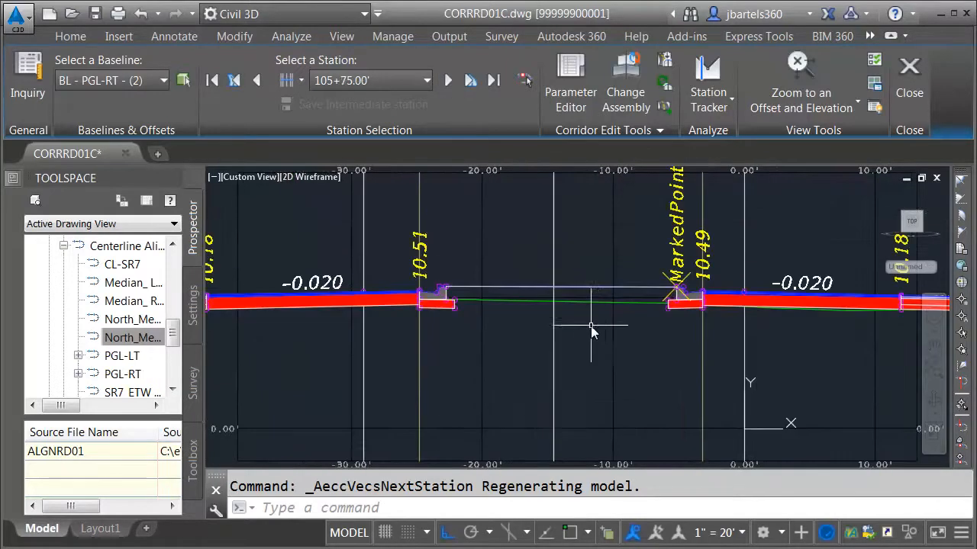
{"action": "left_click", "coordinate": [796, 67]}
{"action": "left_click", "coordinate": [447, 80]}
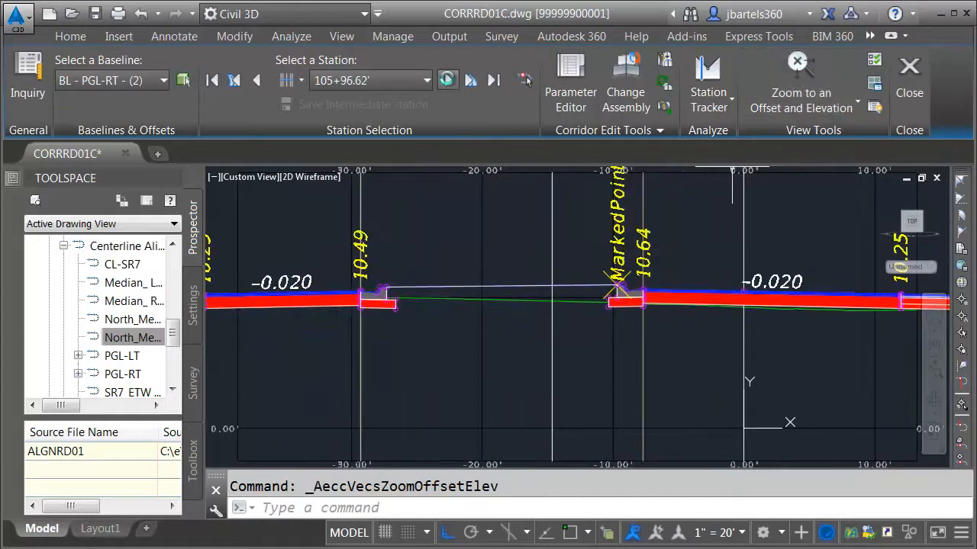
{"action": "left_click", "coordinate": [448, 81]}
{"action": "left_click", "coordinate": [448, 80]}
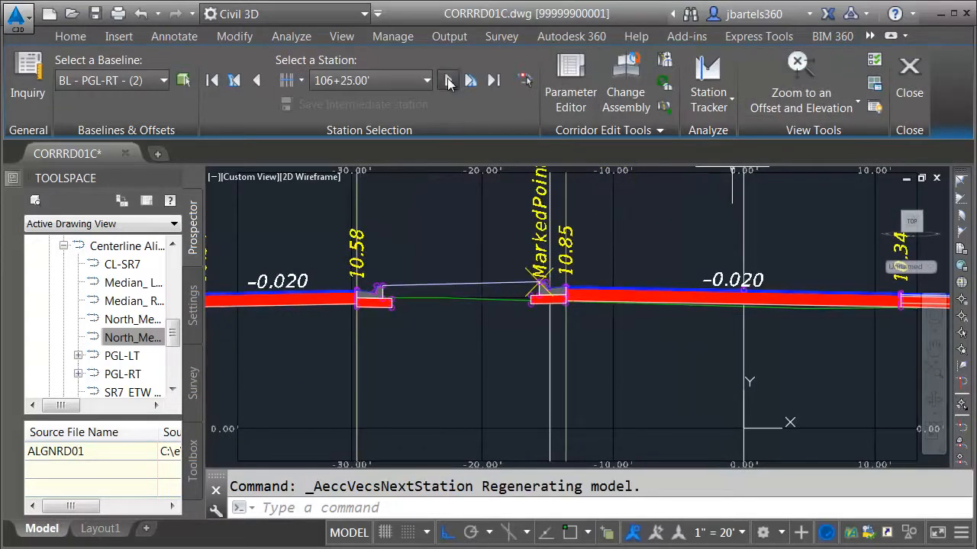
{"action": "left_click", "coordinate": [448, 81]}
{"action": "left_click", "coordinate": [448, 80]}
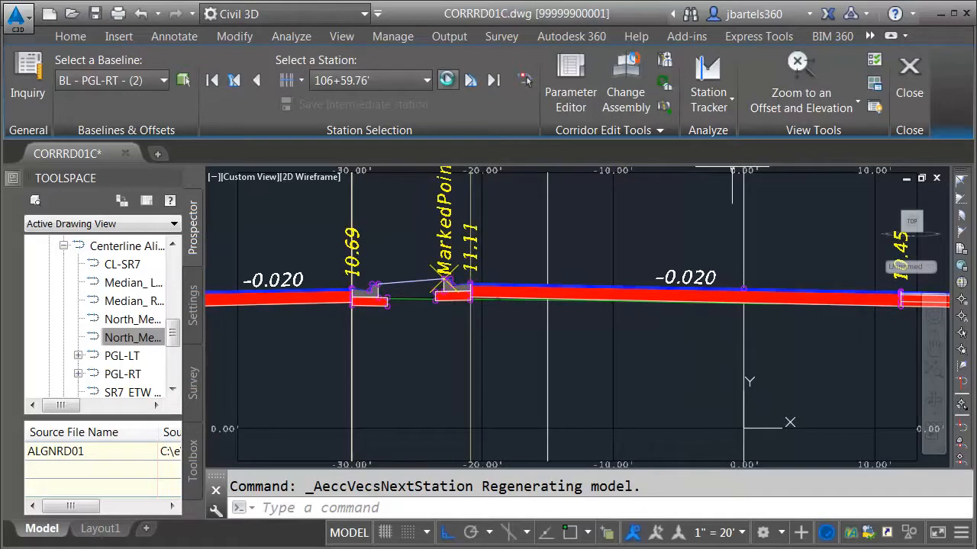
- Step through the northern separator sections to station 107+60.21, close the section editor and review the corridor in plan
{"action": "left_click", "coordinate": [448, 80]}
{"action": "left_click", "coordinate": [447, 80]}
{"action": "left_click", "coordinate": [448, 80]}
{"action": "left_click", "coordinate": [448, 80]}
{"action": "left_click", "coordinate": [448, 80]}
{"action": "left_click", "coordinate": [448, 81]}
{"action": "left_click", "coordinate": [447, 80]}
{"action": "left_click", "coordinate": [448, 80]}
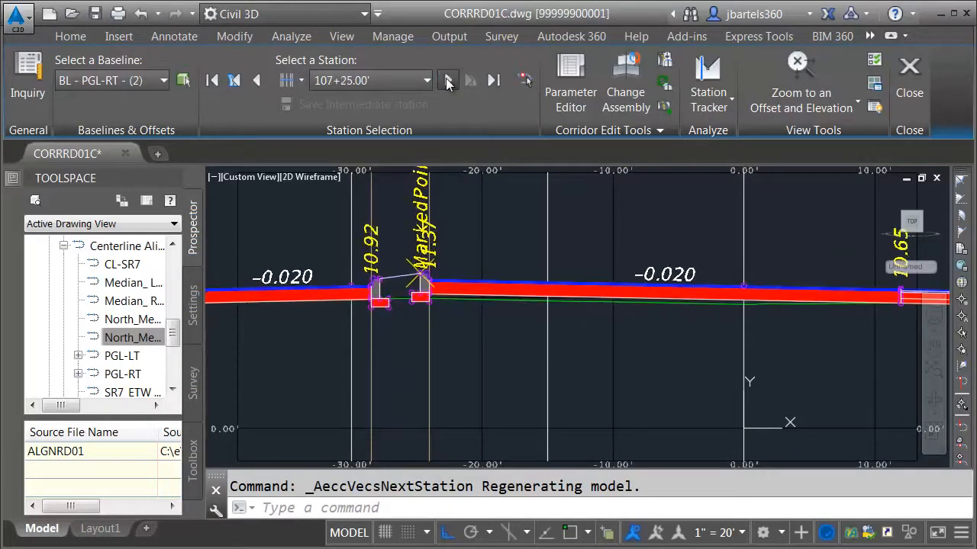
{"action": "left_click", "coordinate": [448, 80]}
{"action": "left_click", "coordinate": [447, 81]}
{"action": "scroll", "coordinate": [508, 327], "scroll_direction": "down", "scroll_amount": 5}
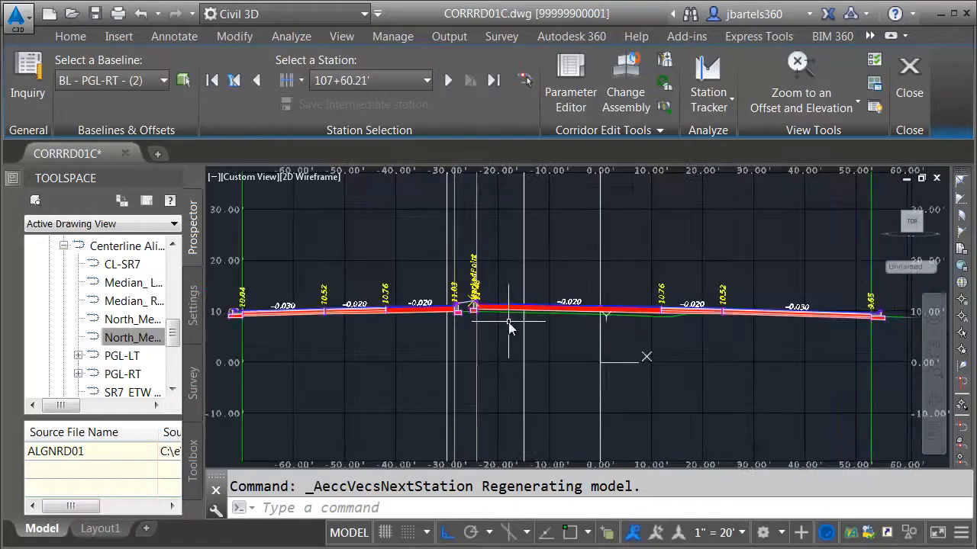
{"action": "middle_click_drag", "start_coordinate": [468, 346], "coordinate": [483, 335]}
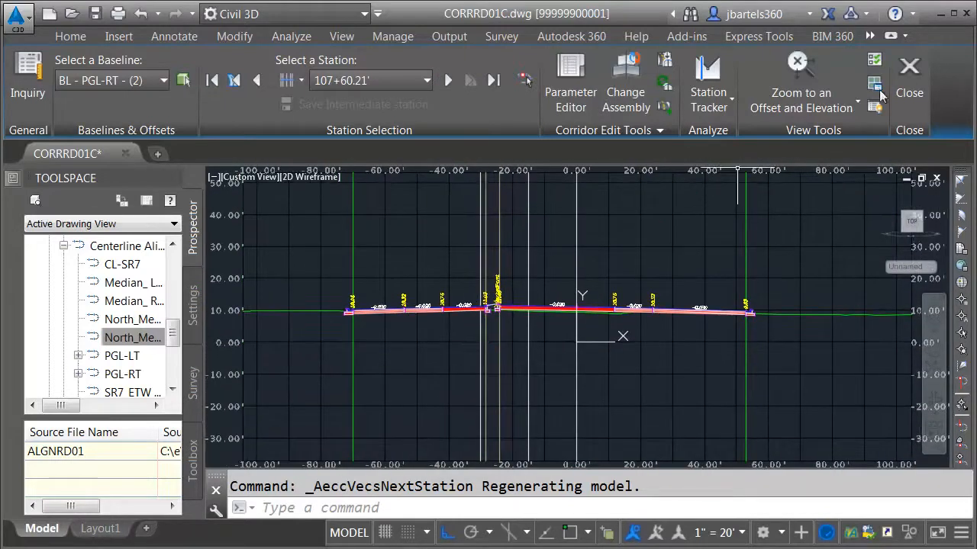
{"action": "left_click", "coordinate": [909, 73]}
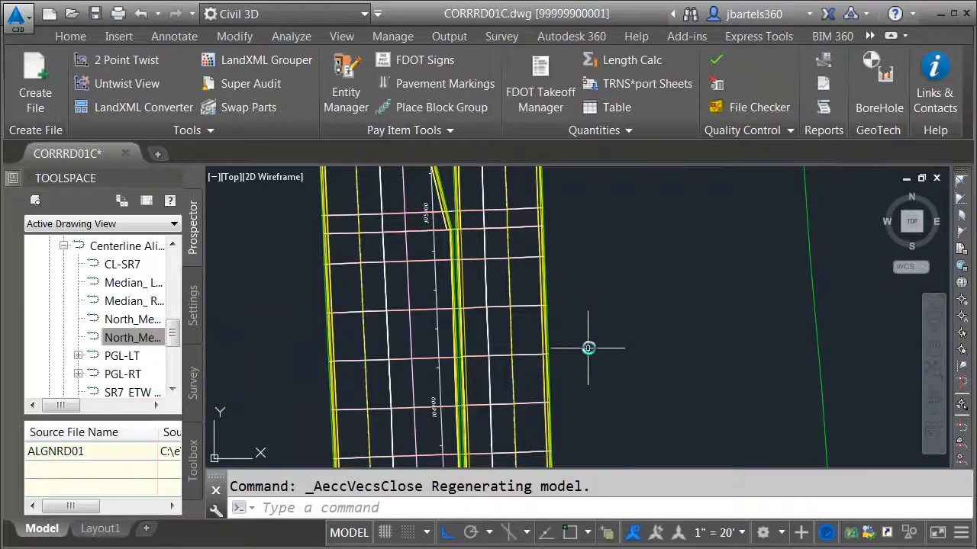
{"action": "scroll", "coordinate": [593, 337], "scroll_direction": "down", "scroll_amount": 8}
{"action": "middle_click_drag", "start_coordinate": [606, 344], "coordinate": [576, 345]}
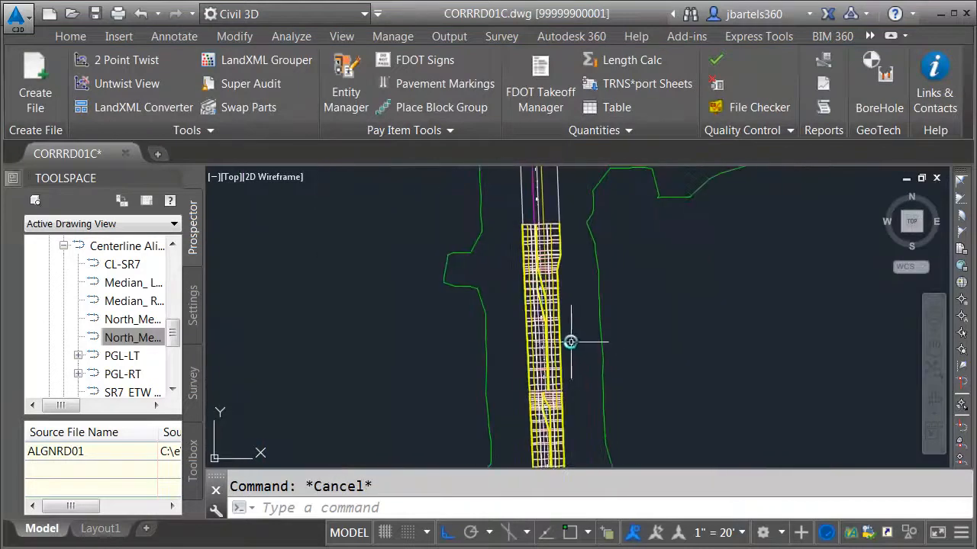